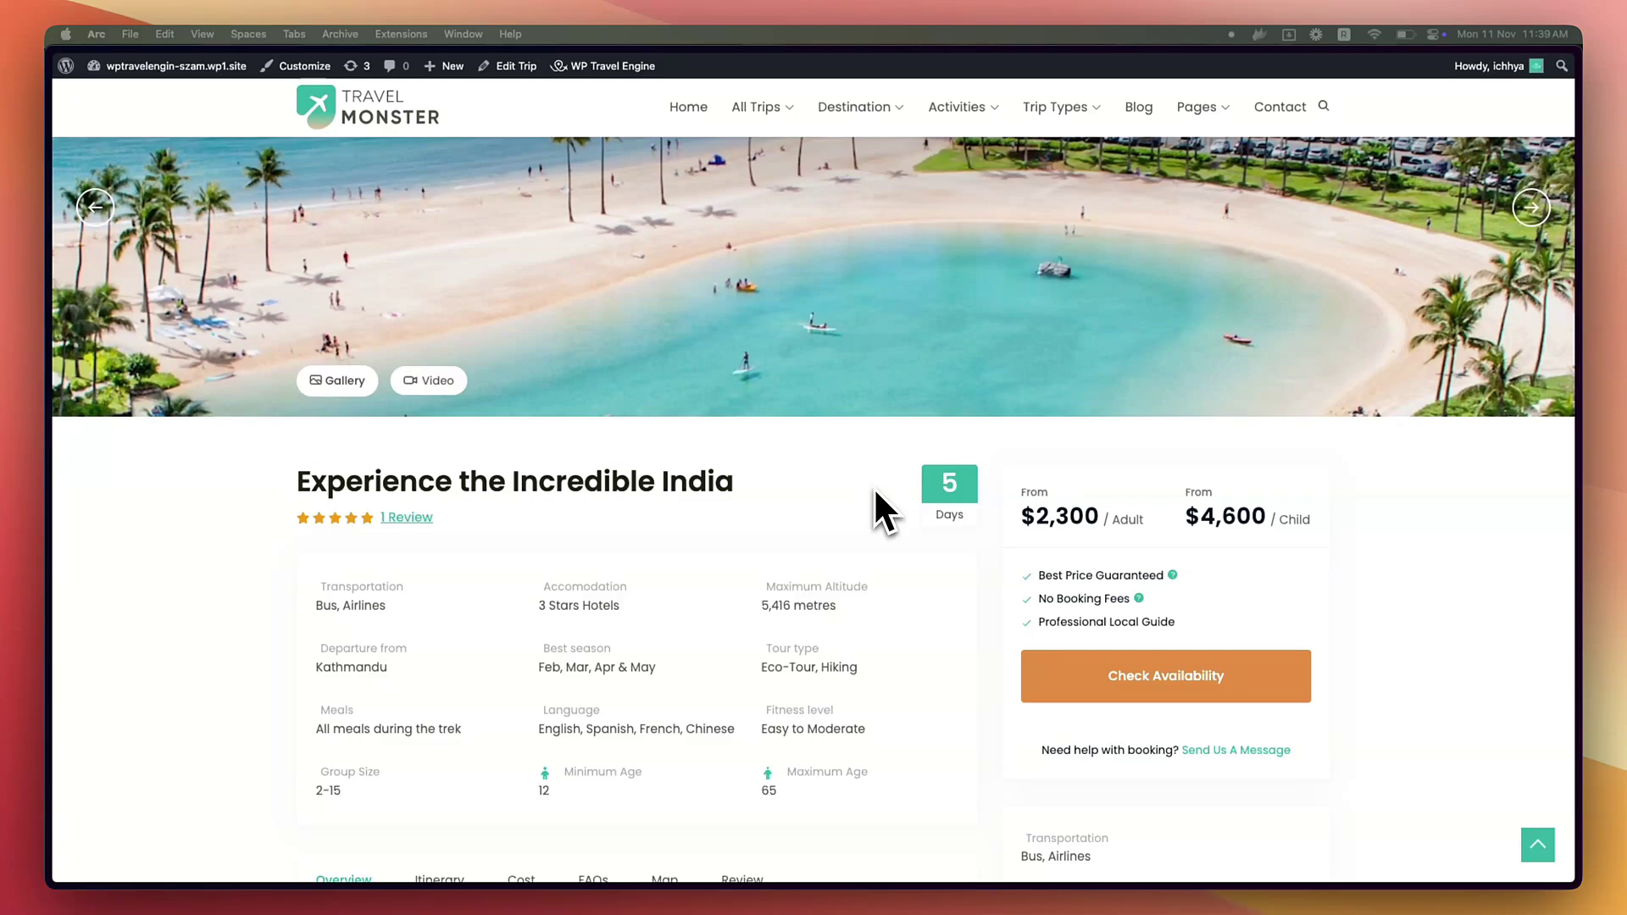
scroll(938, 622, down, 2)
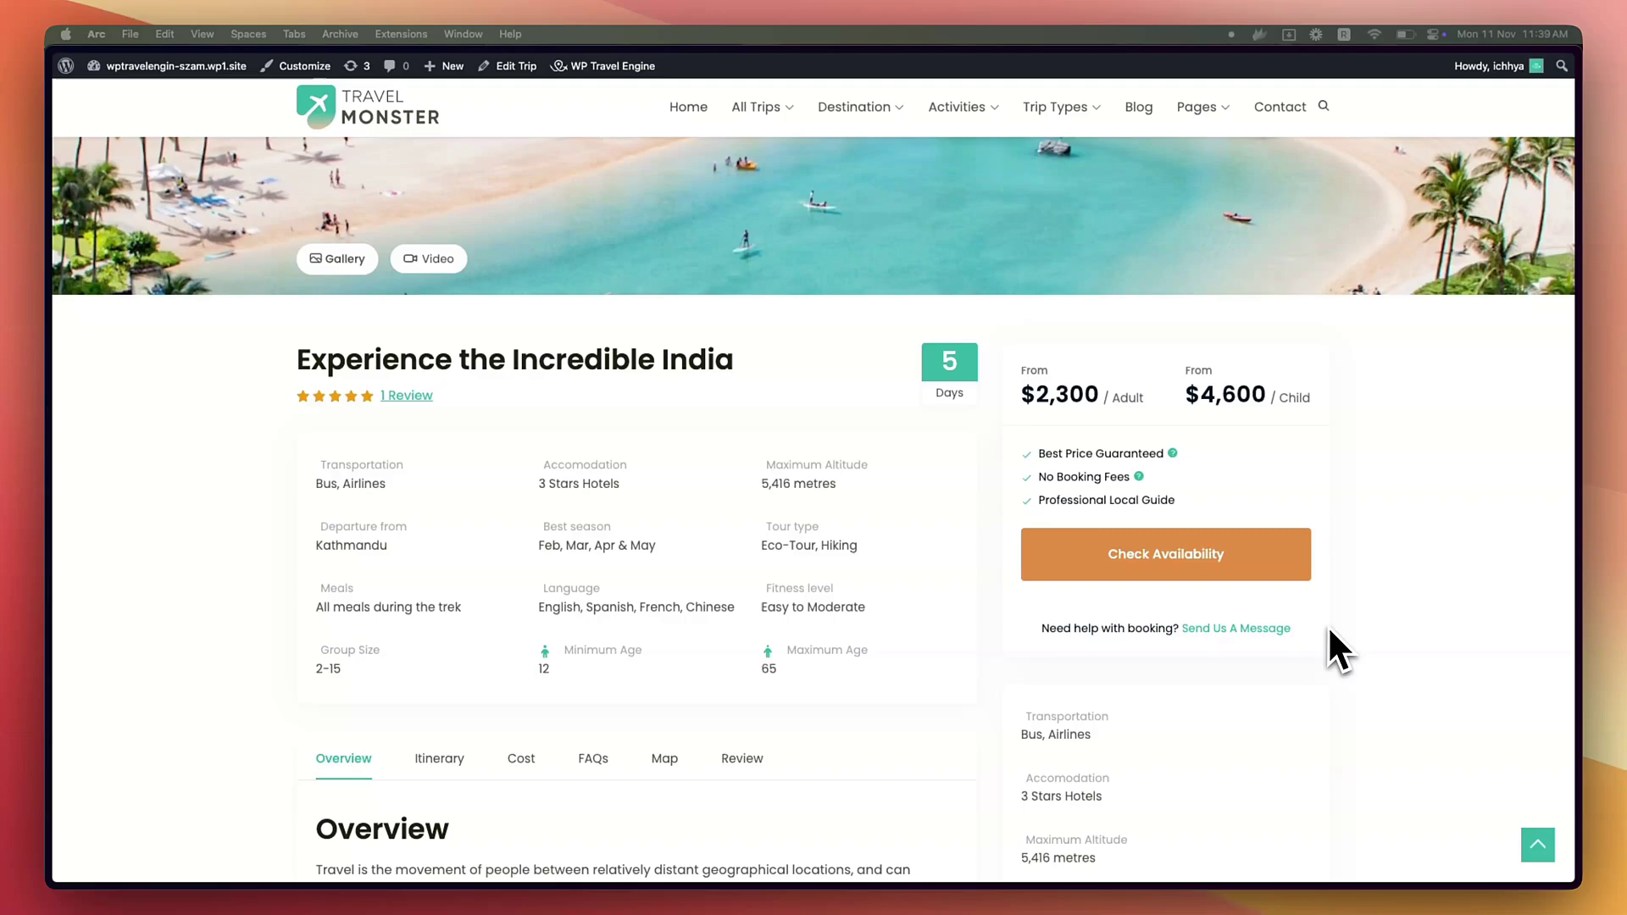
- Check the trip's booking calendar, then confirm the Custom Booking Link add-on is active in Plugins
click(1189, 566)
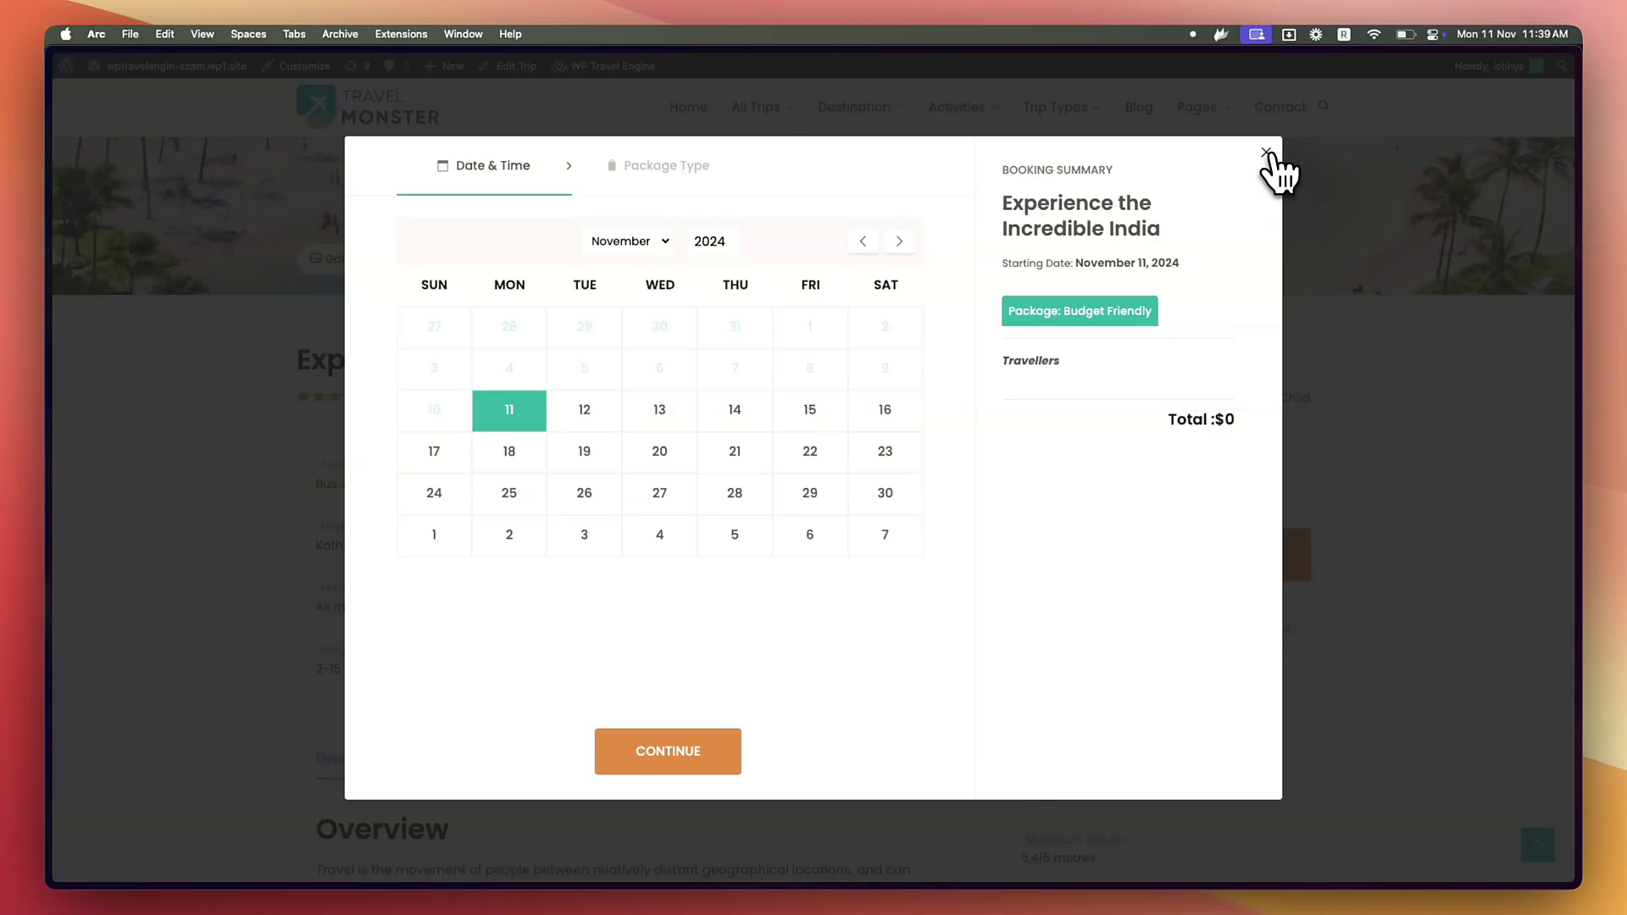
click(1269, 155)
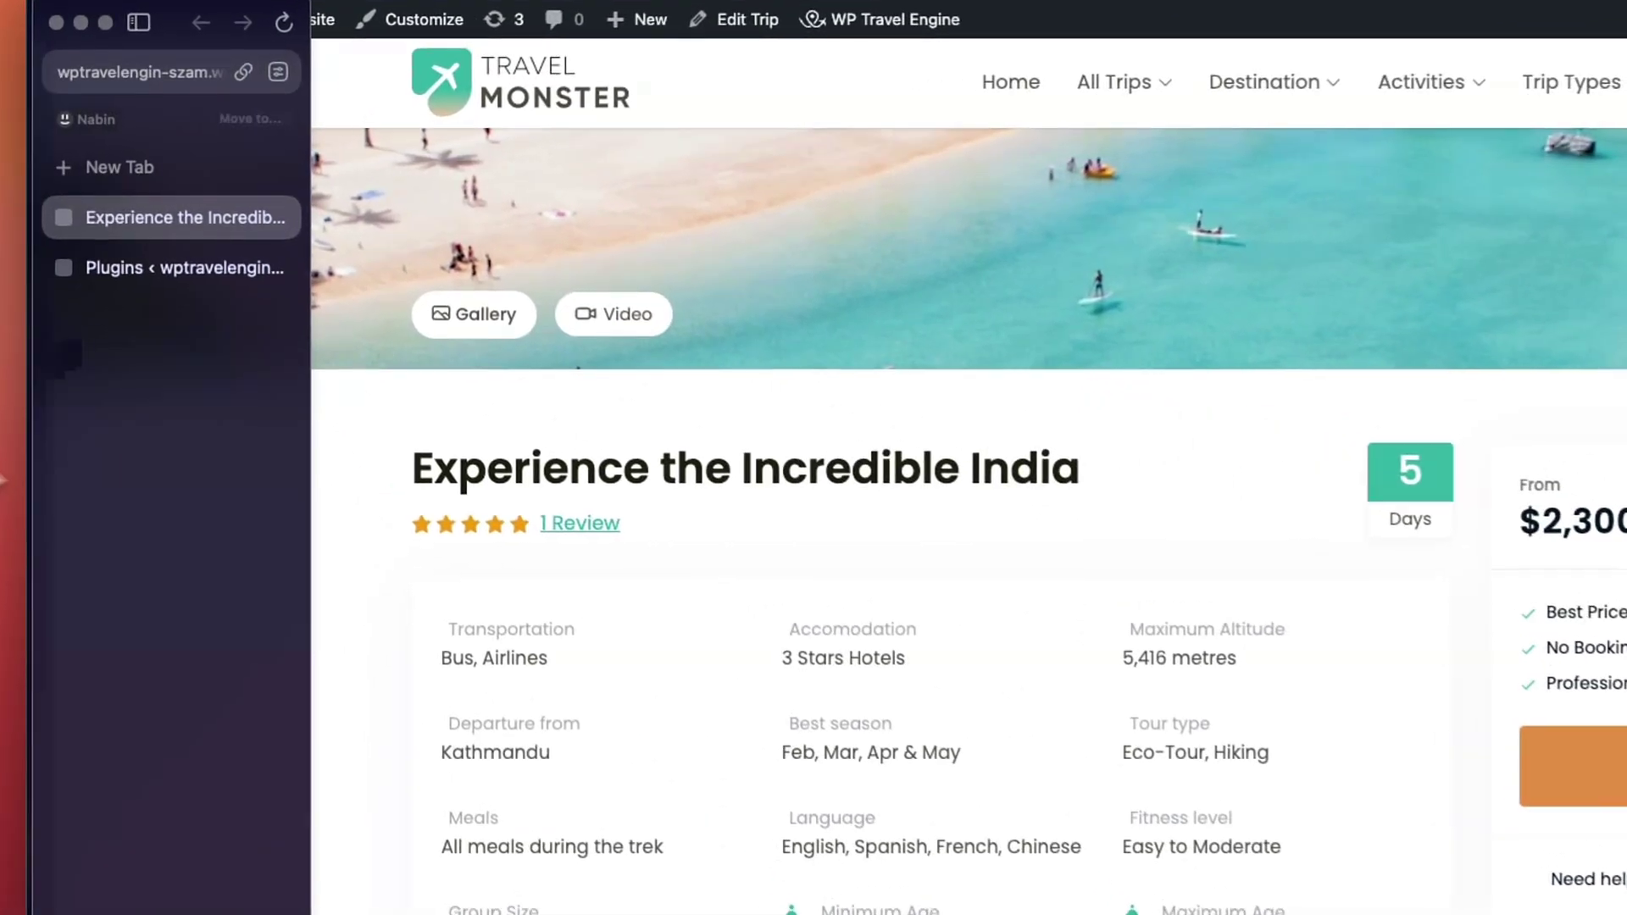
click(147, 274)
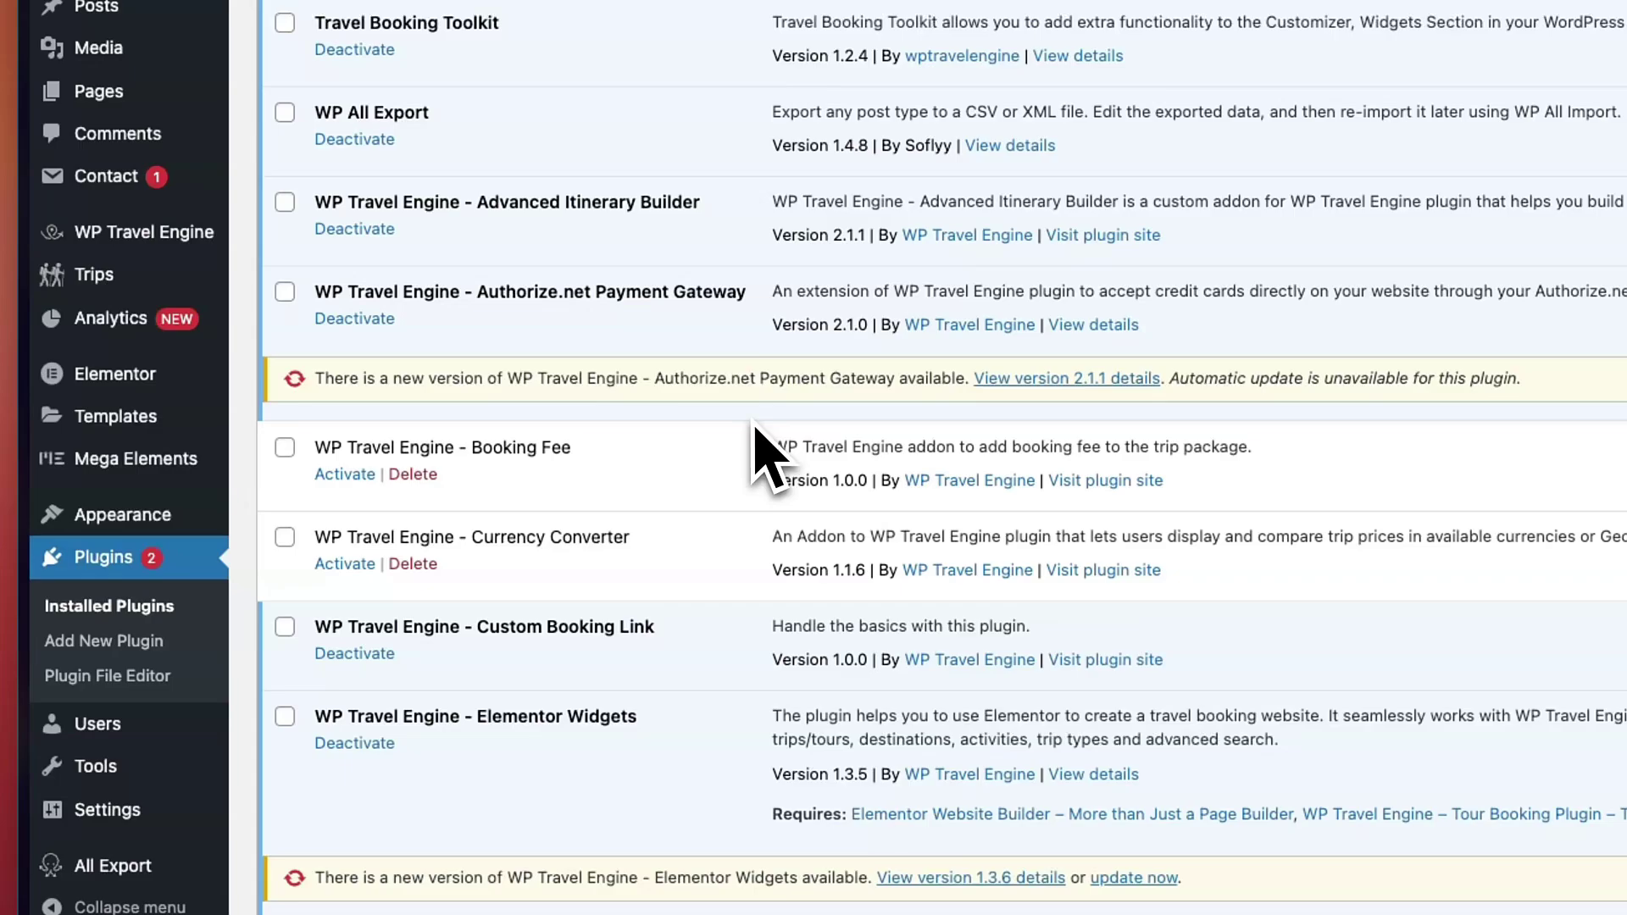
drag(478, 621, 657, 623)
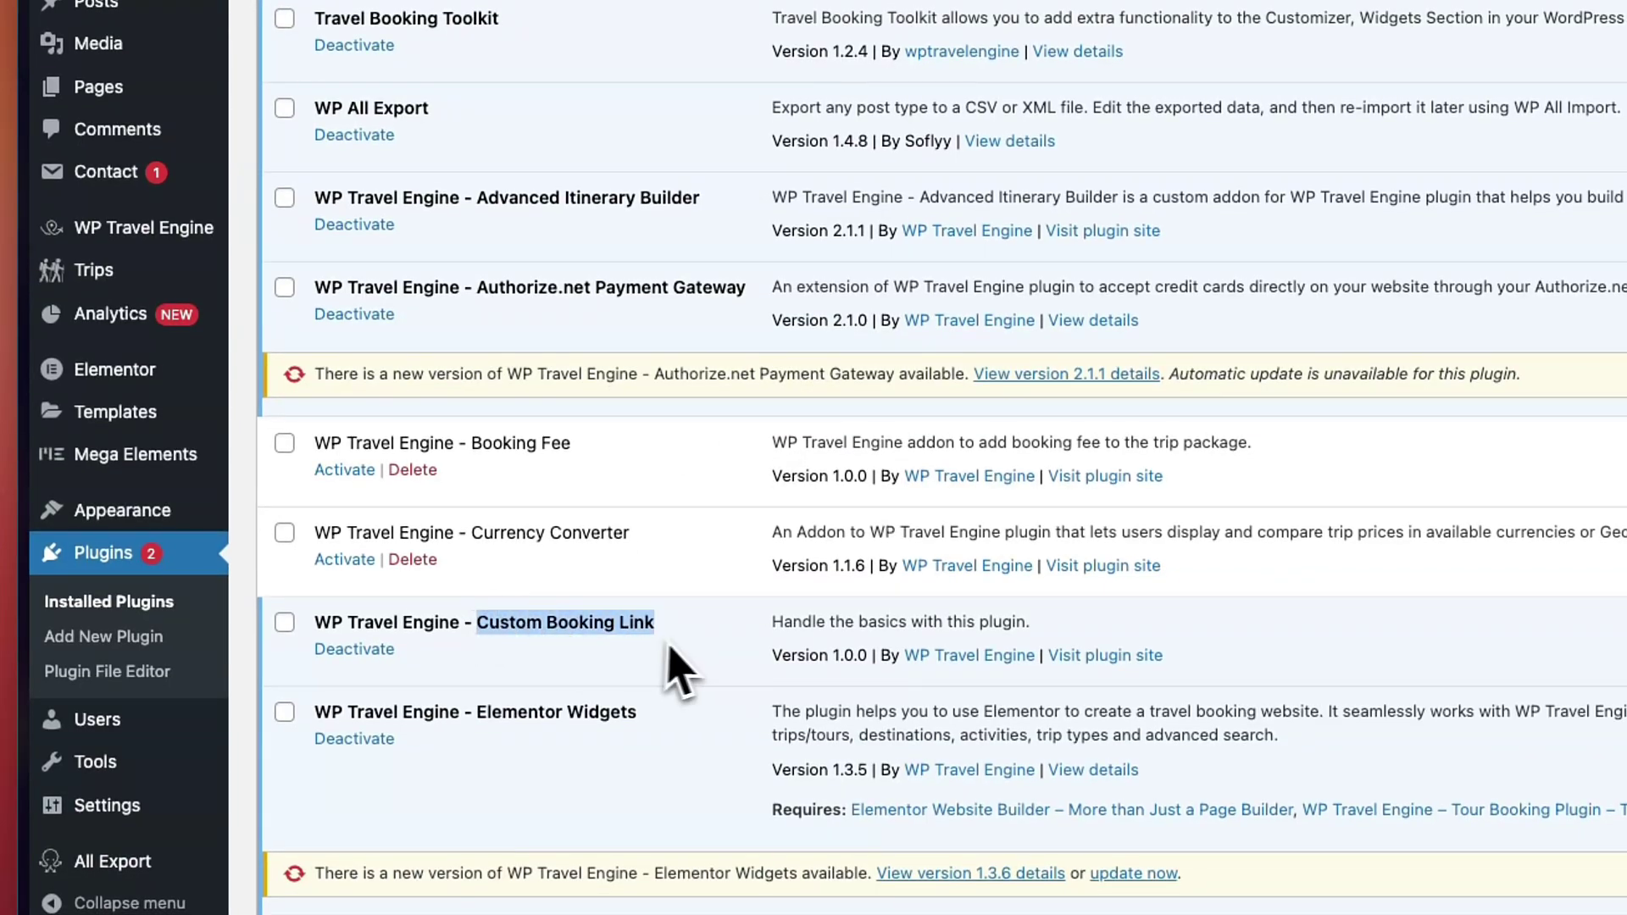
scroll(686, 668, down, 3)
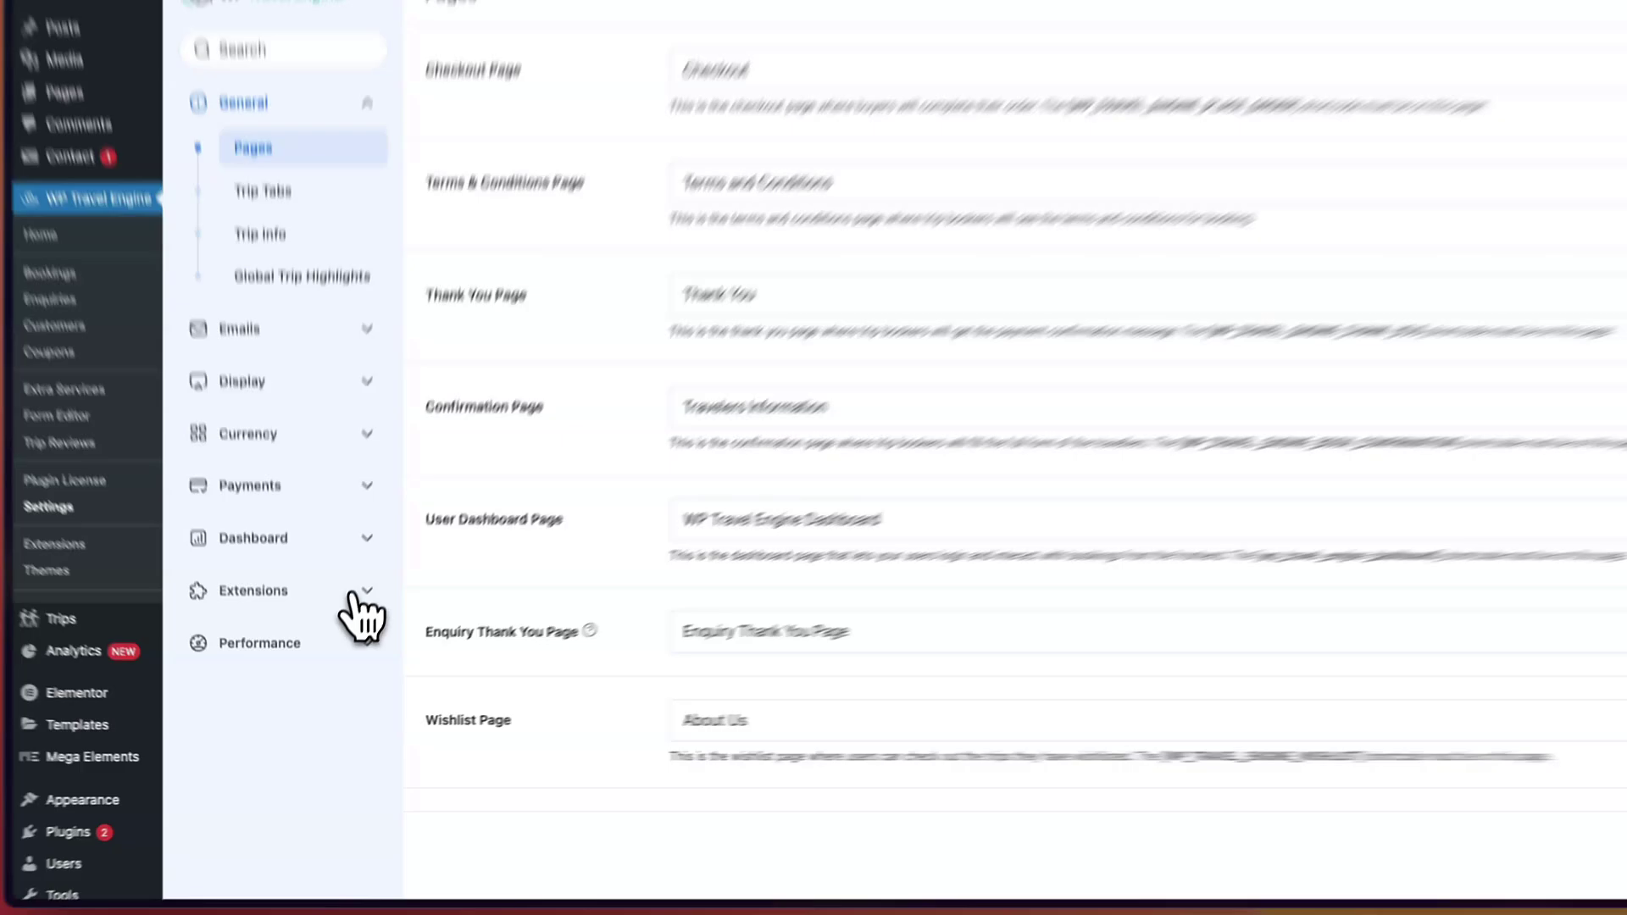
- Enable the global Custom Booking Link toggle under Extensions > Custom Booking Link
click(350, 620)
scroll(394, 563, down, 2)
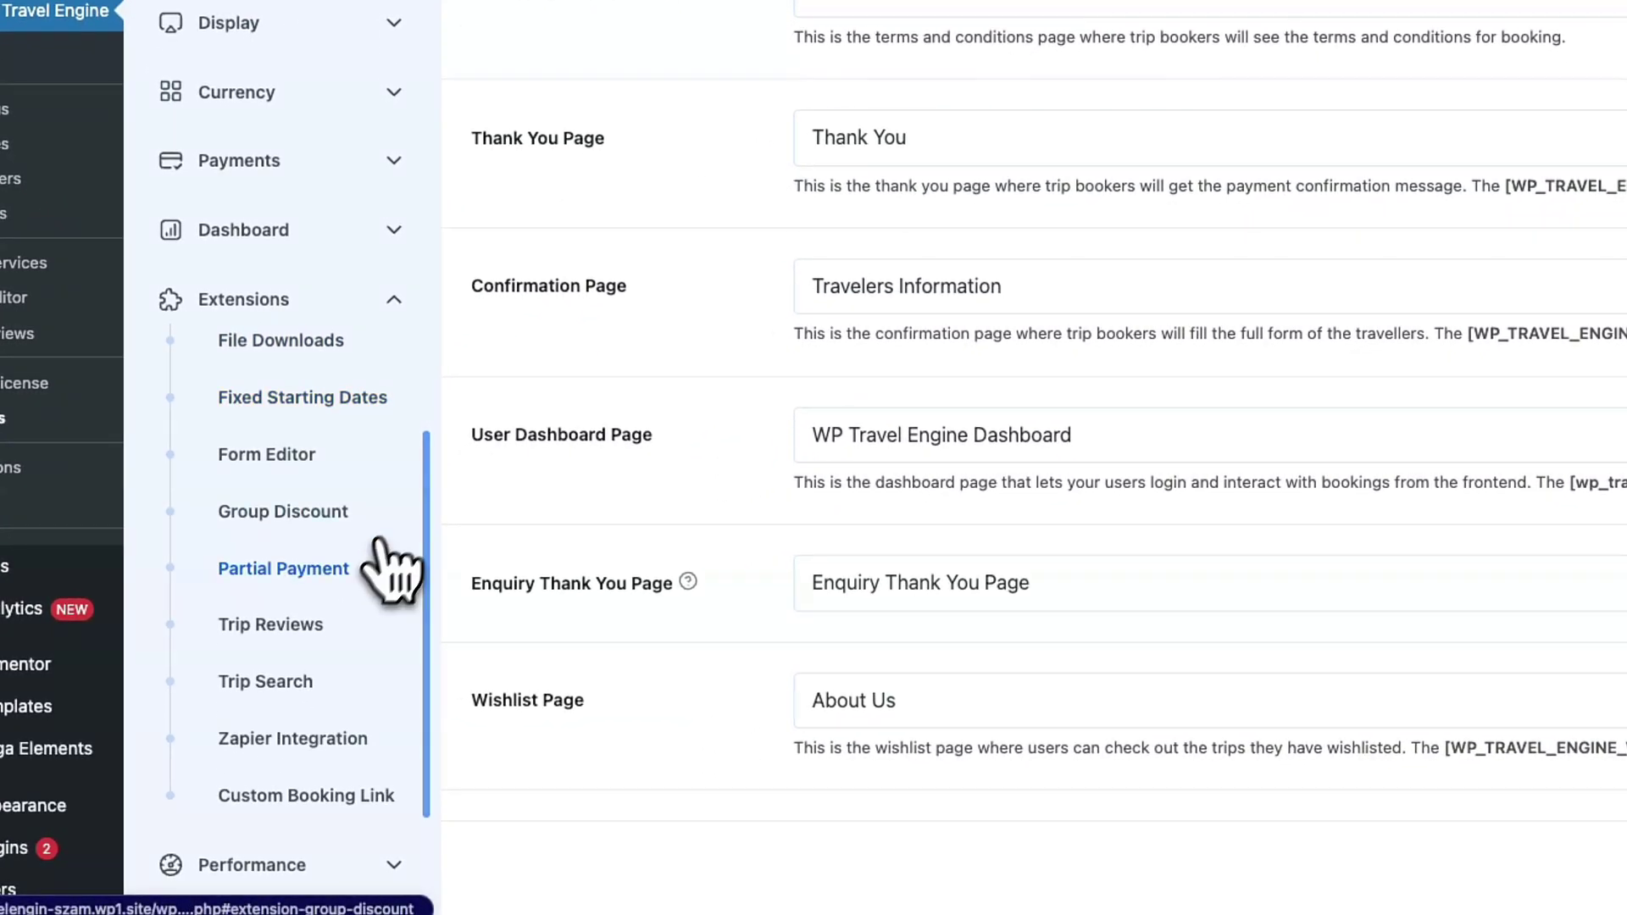
click(311, 793)
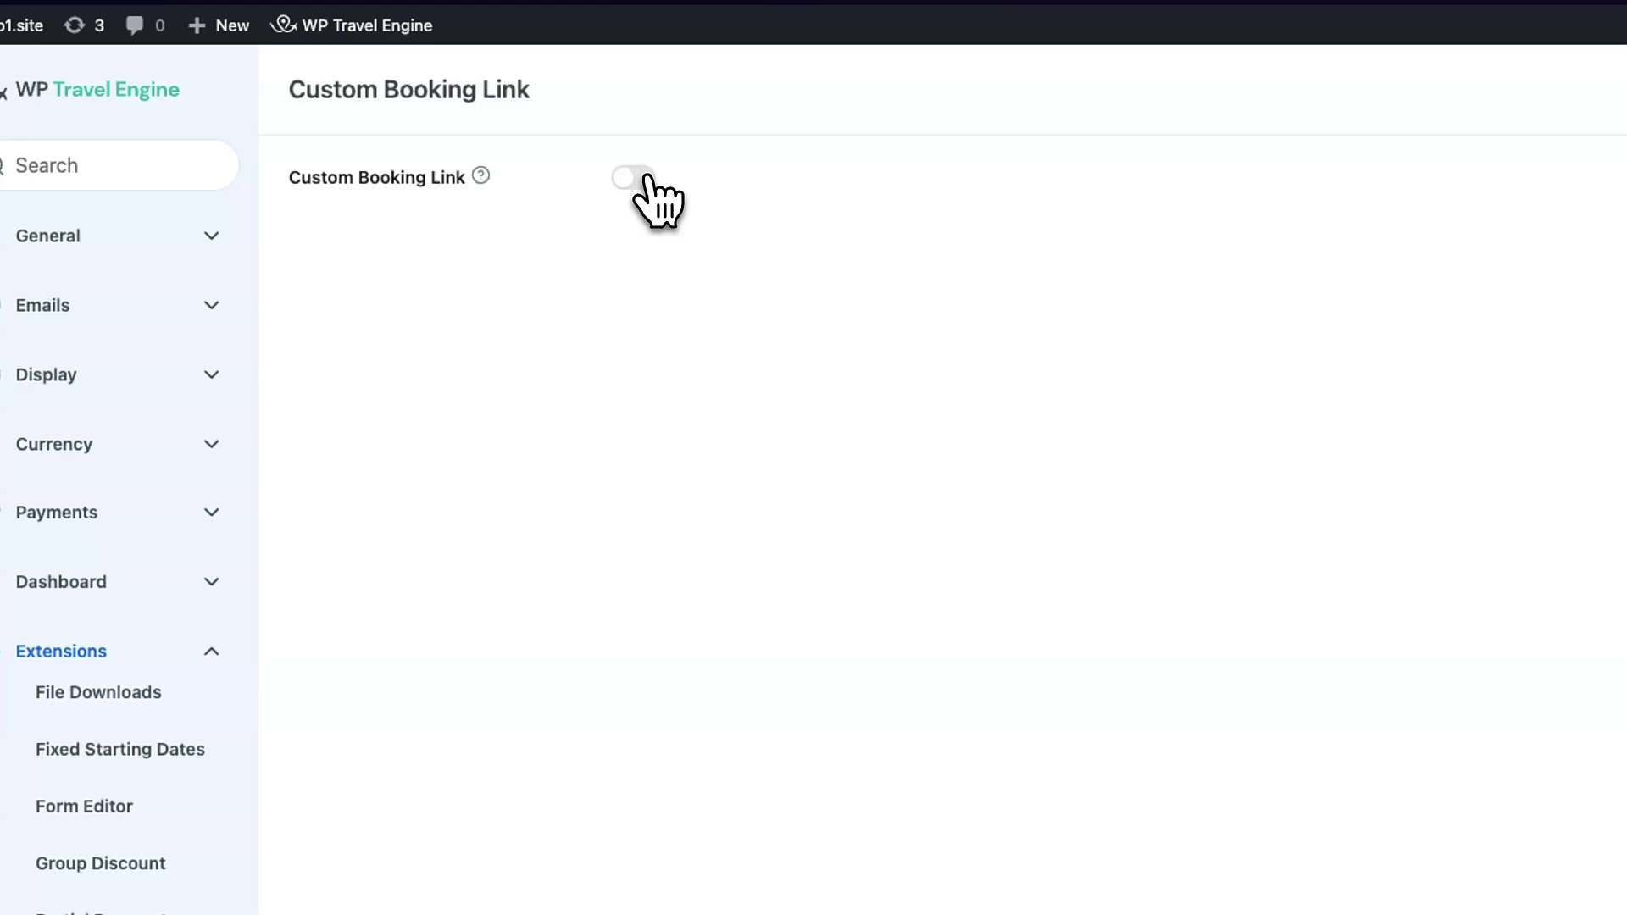
click(644, 180)
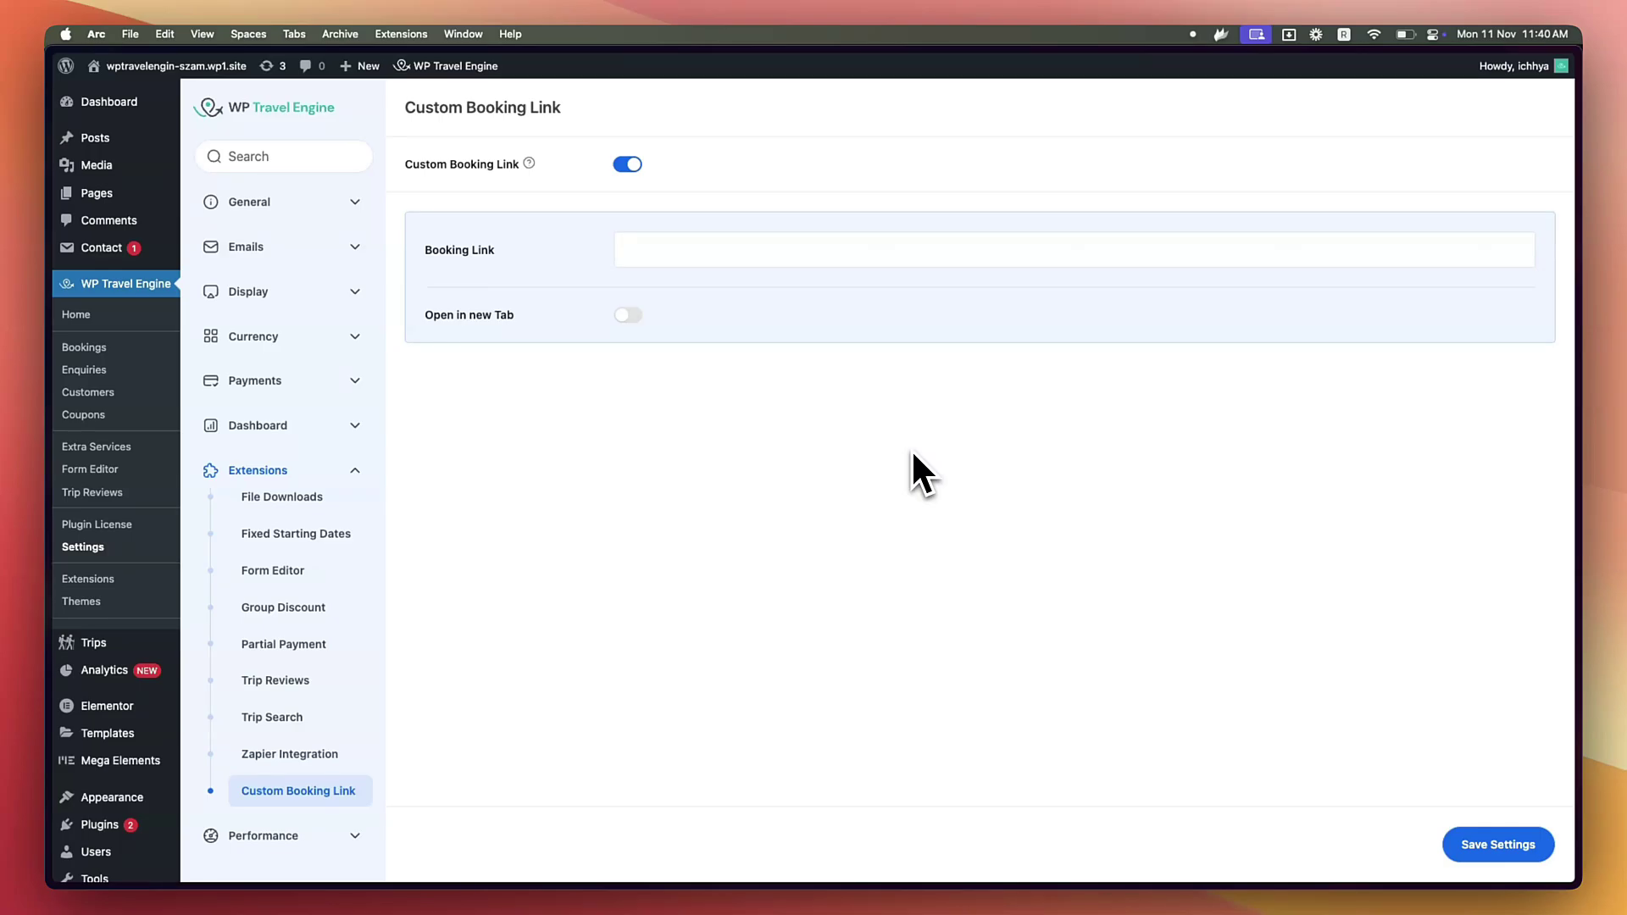
- Set the global Booking Link to the site's contact-us page URL
click(744, 251)
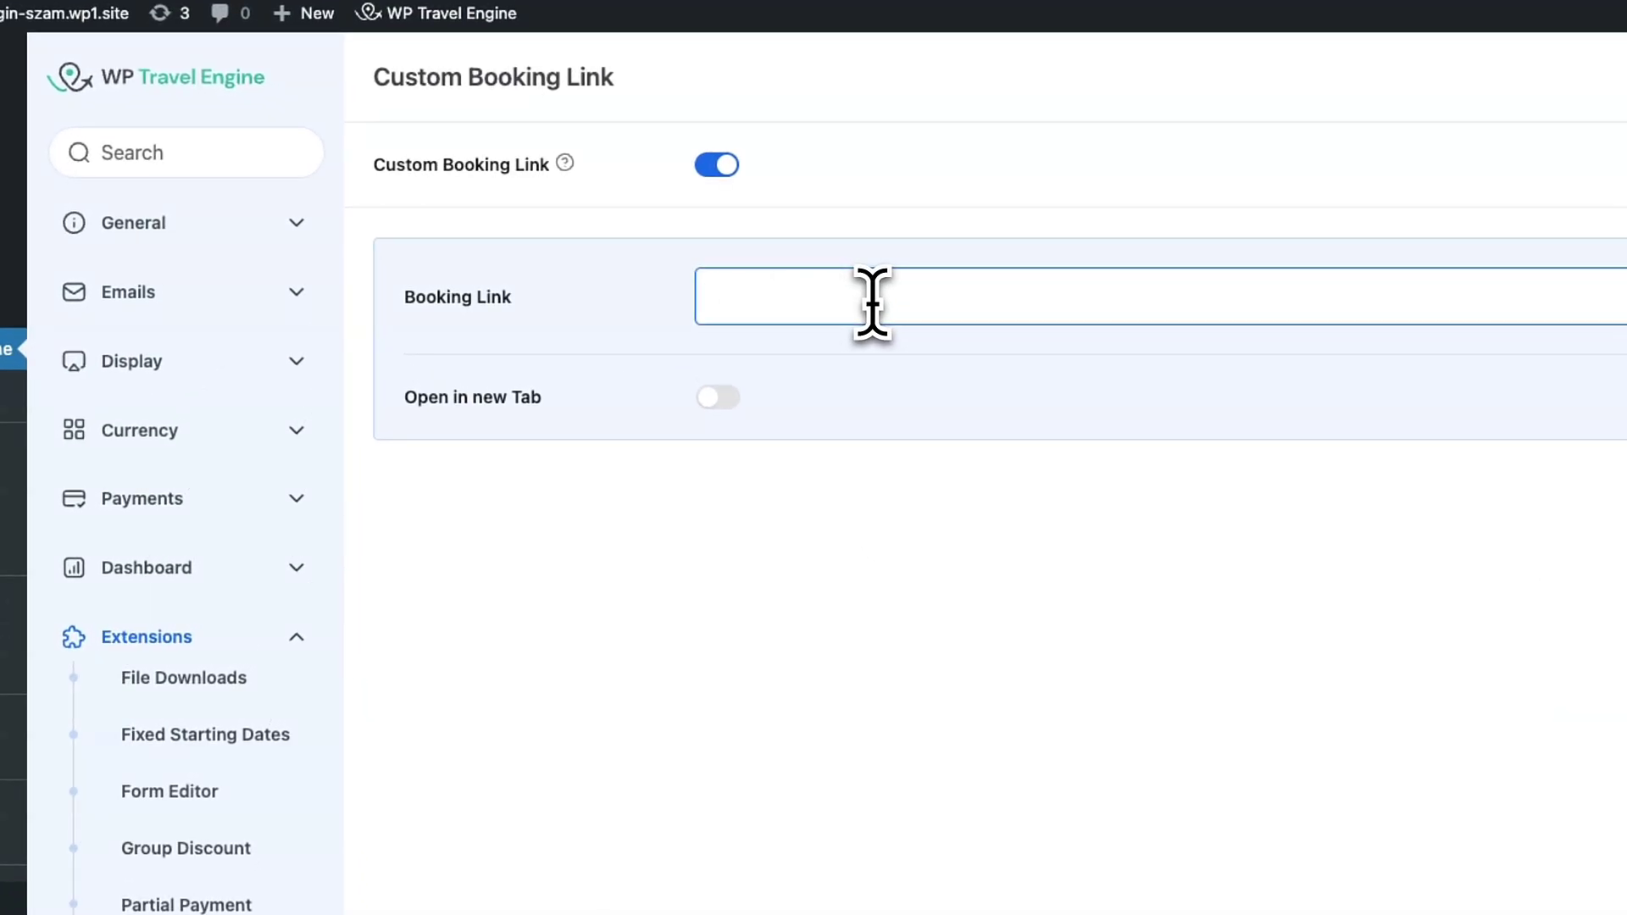
text(https://wptravelengin-szam.wp1.site/contact-us/)
click(1023, 498)
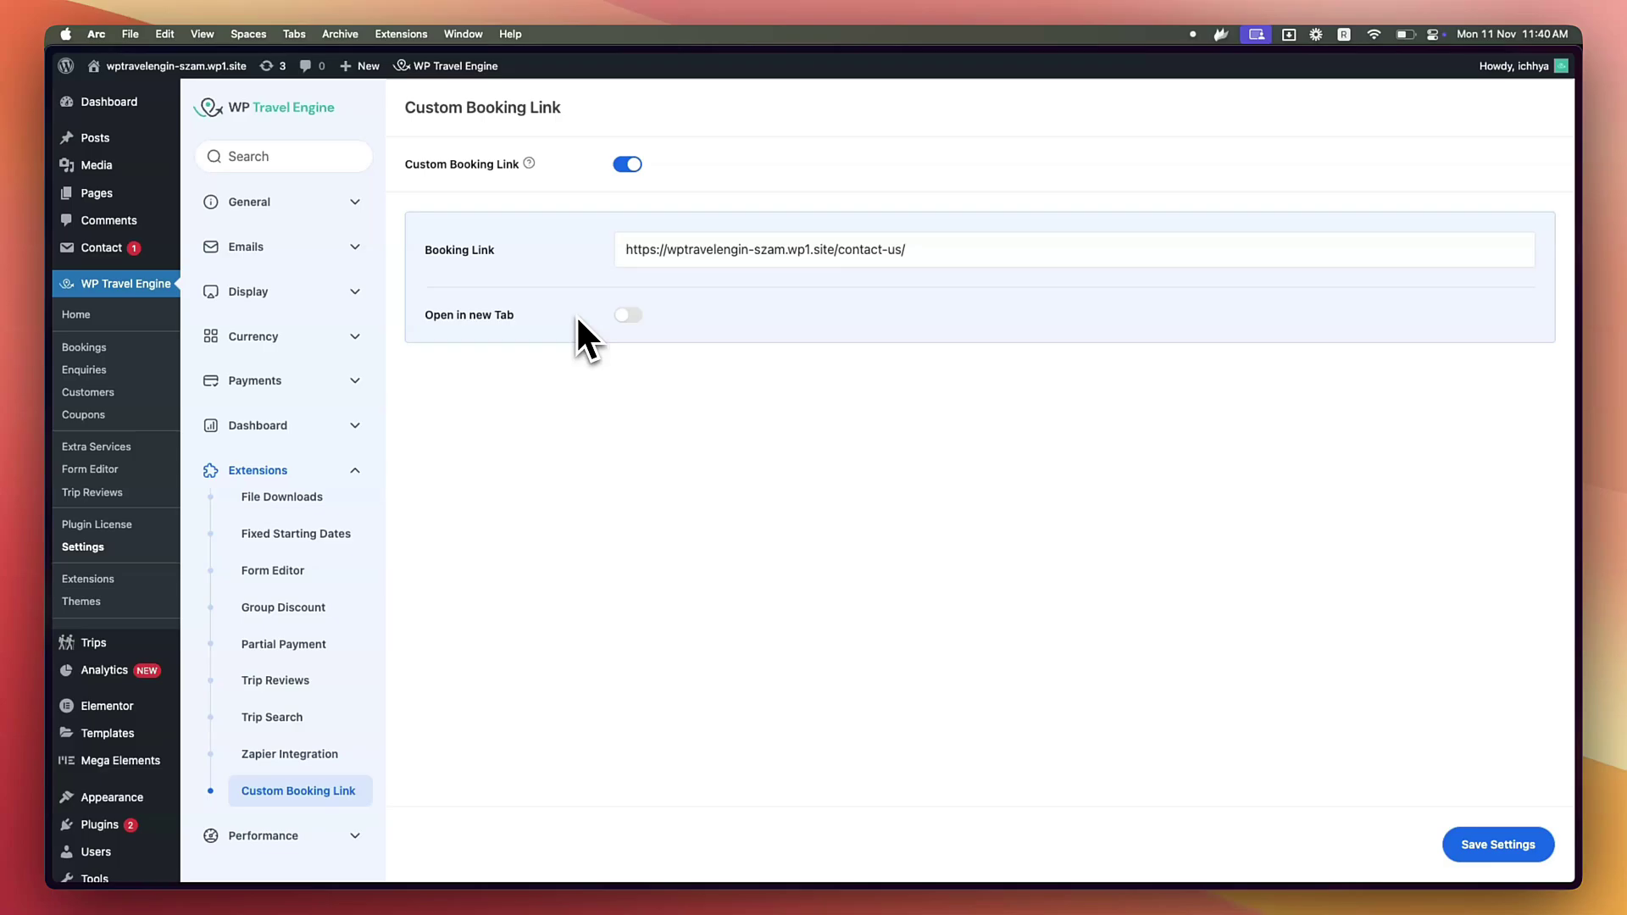
scroll(1088, 547, down, 1)
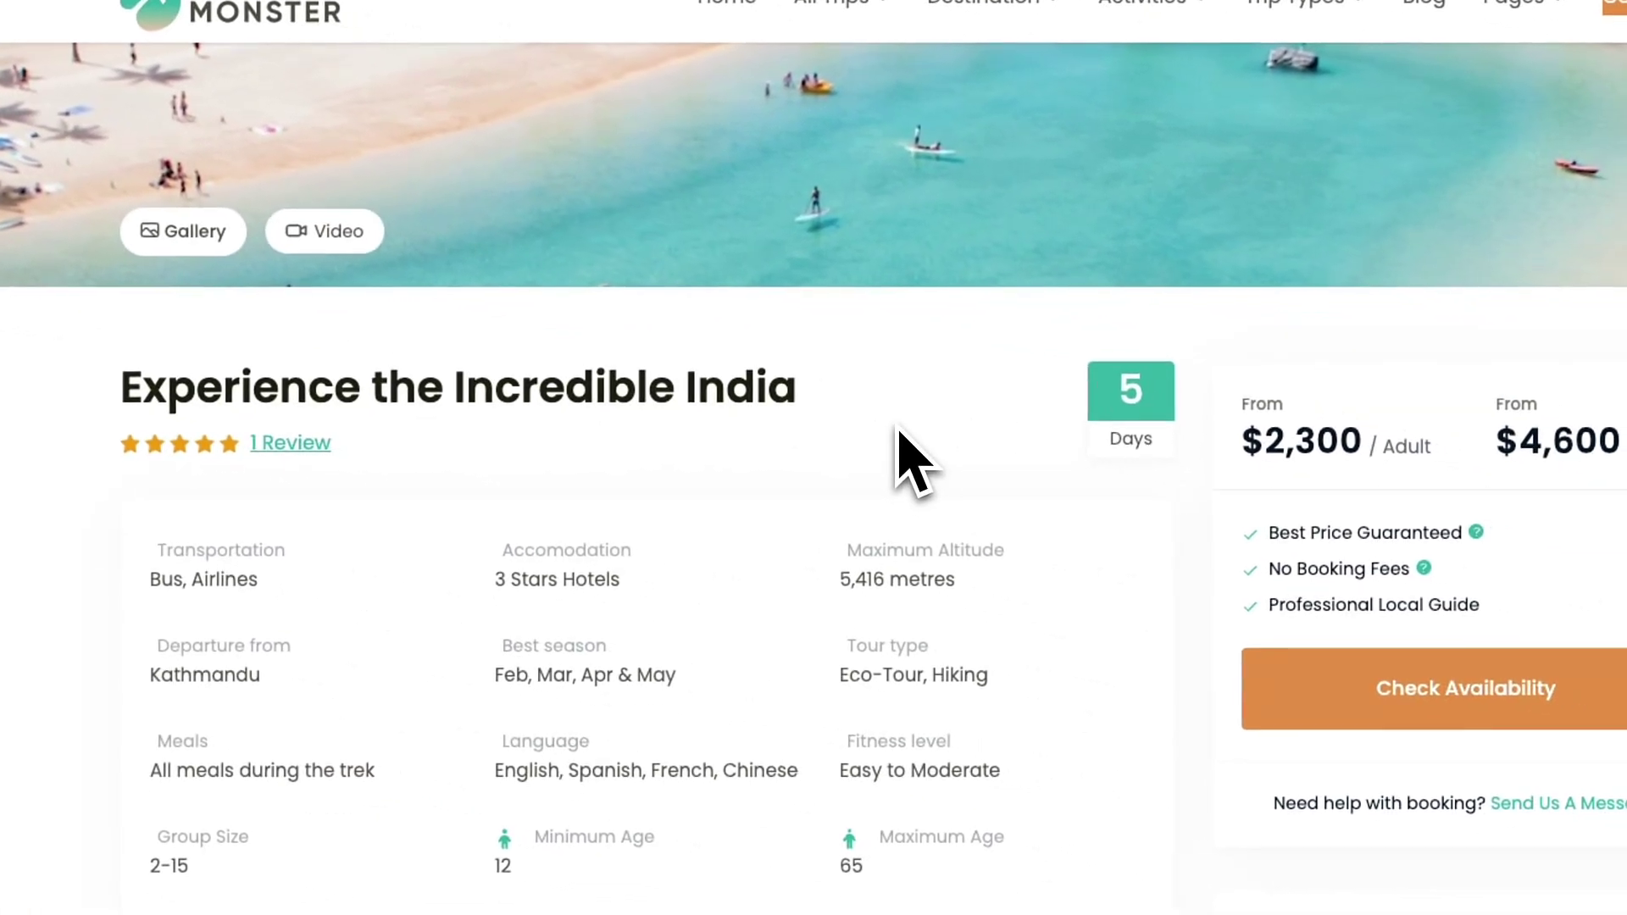
- Reload the trip page and confirm Check Availability now leads to the Contact Us page
right_click(890, 415)
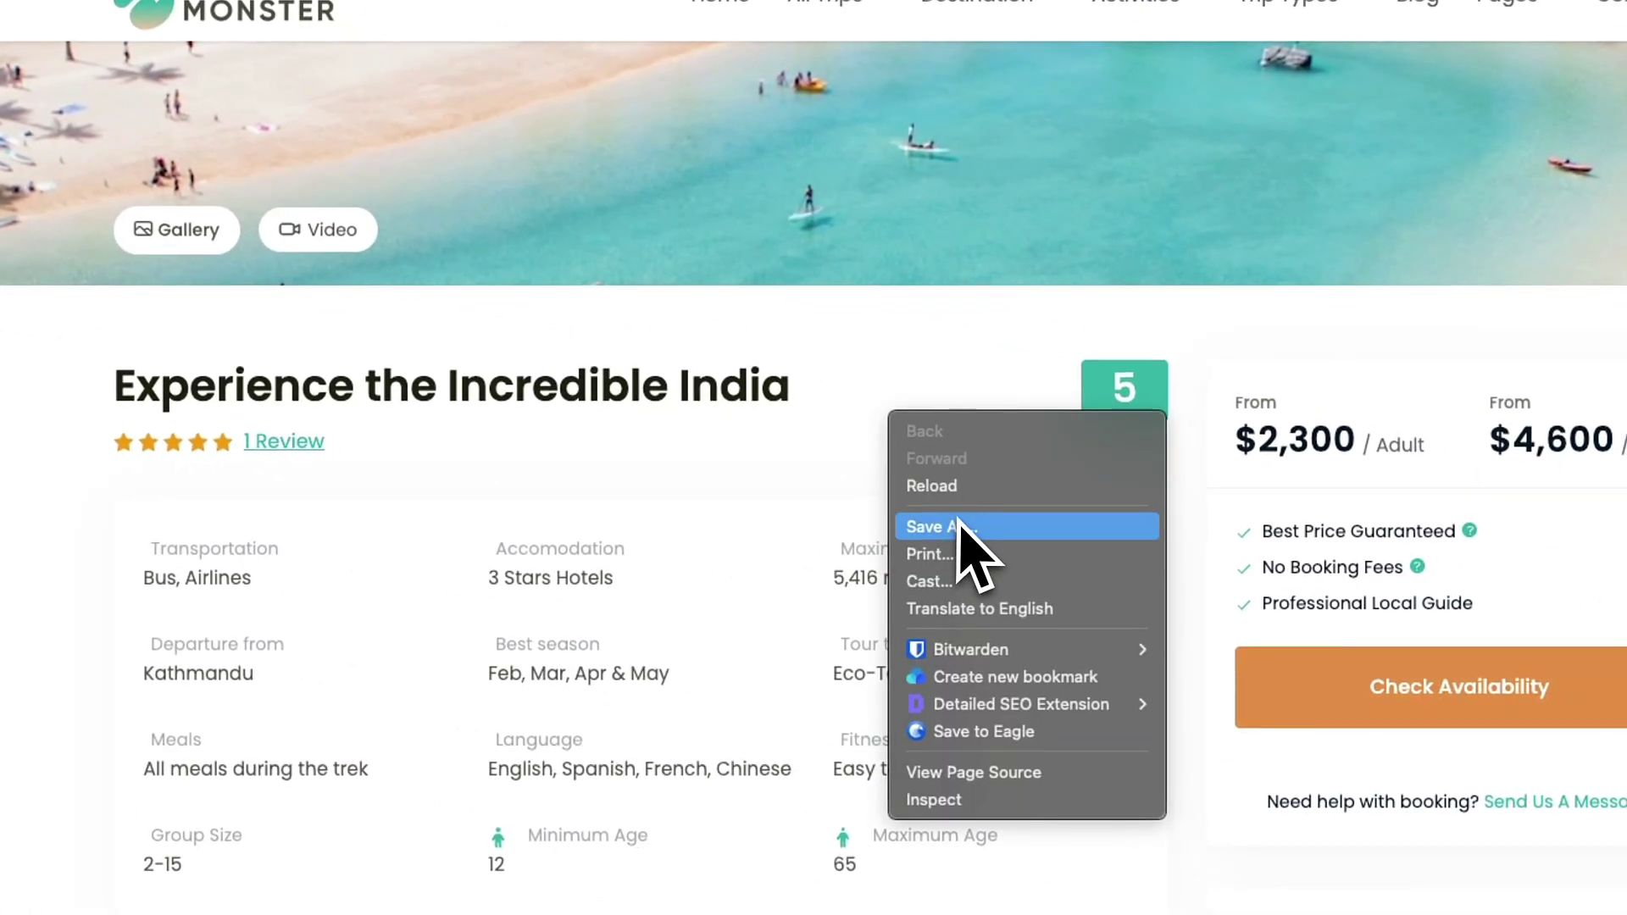
click(991, 498)
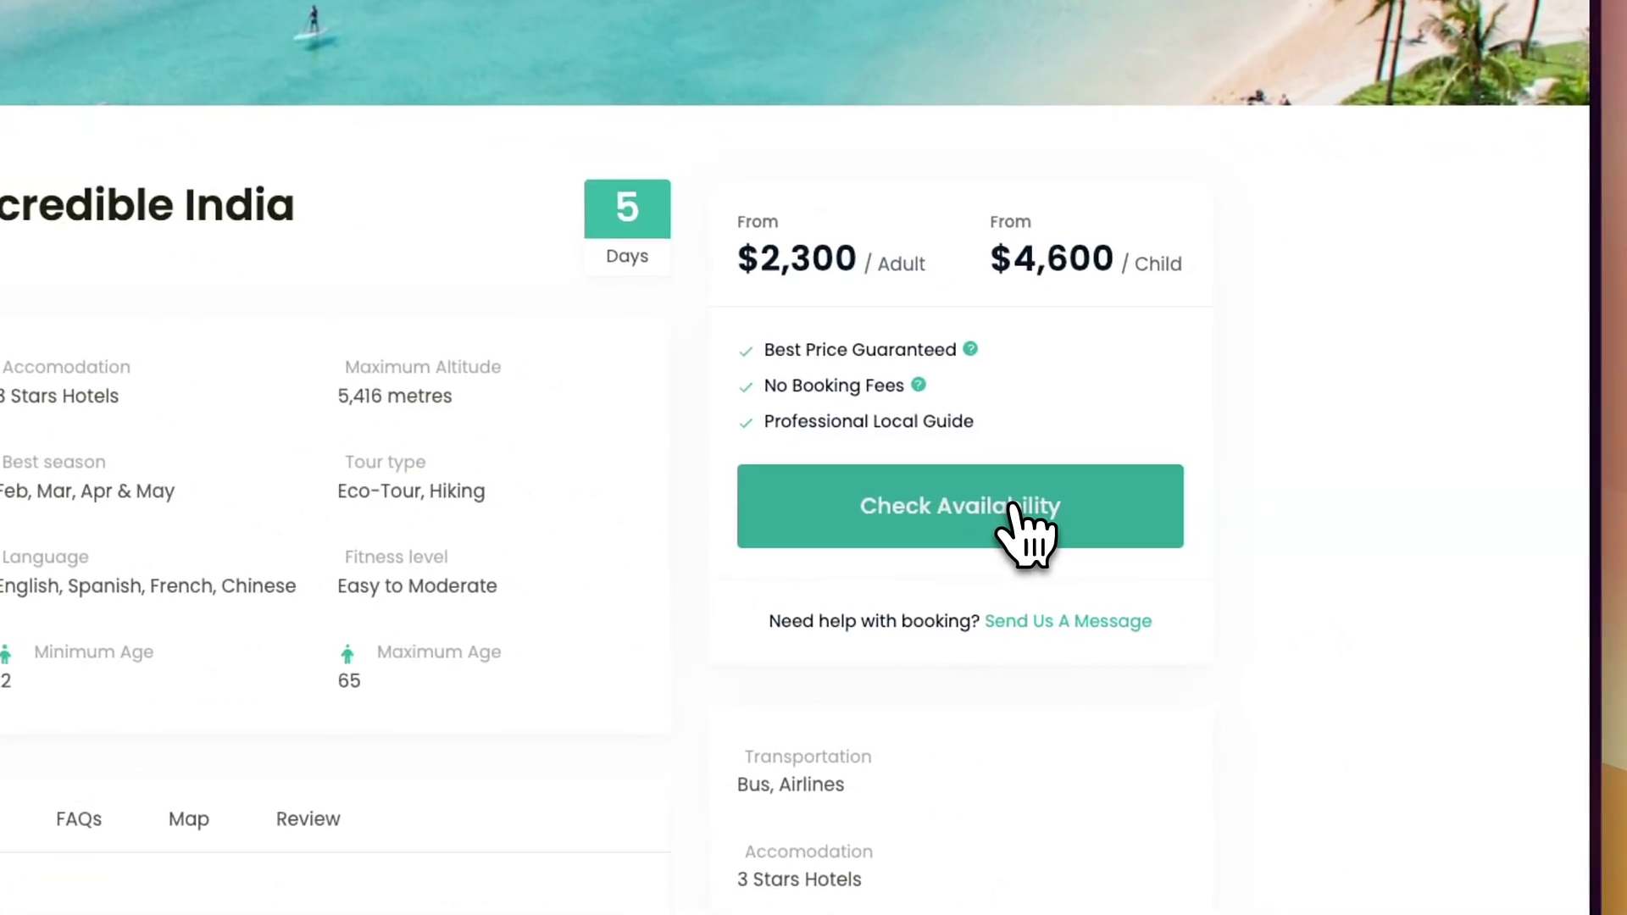
click(1023, 528)
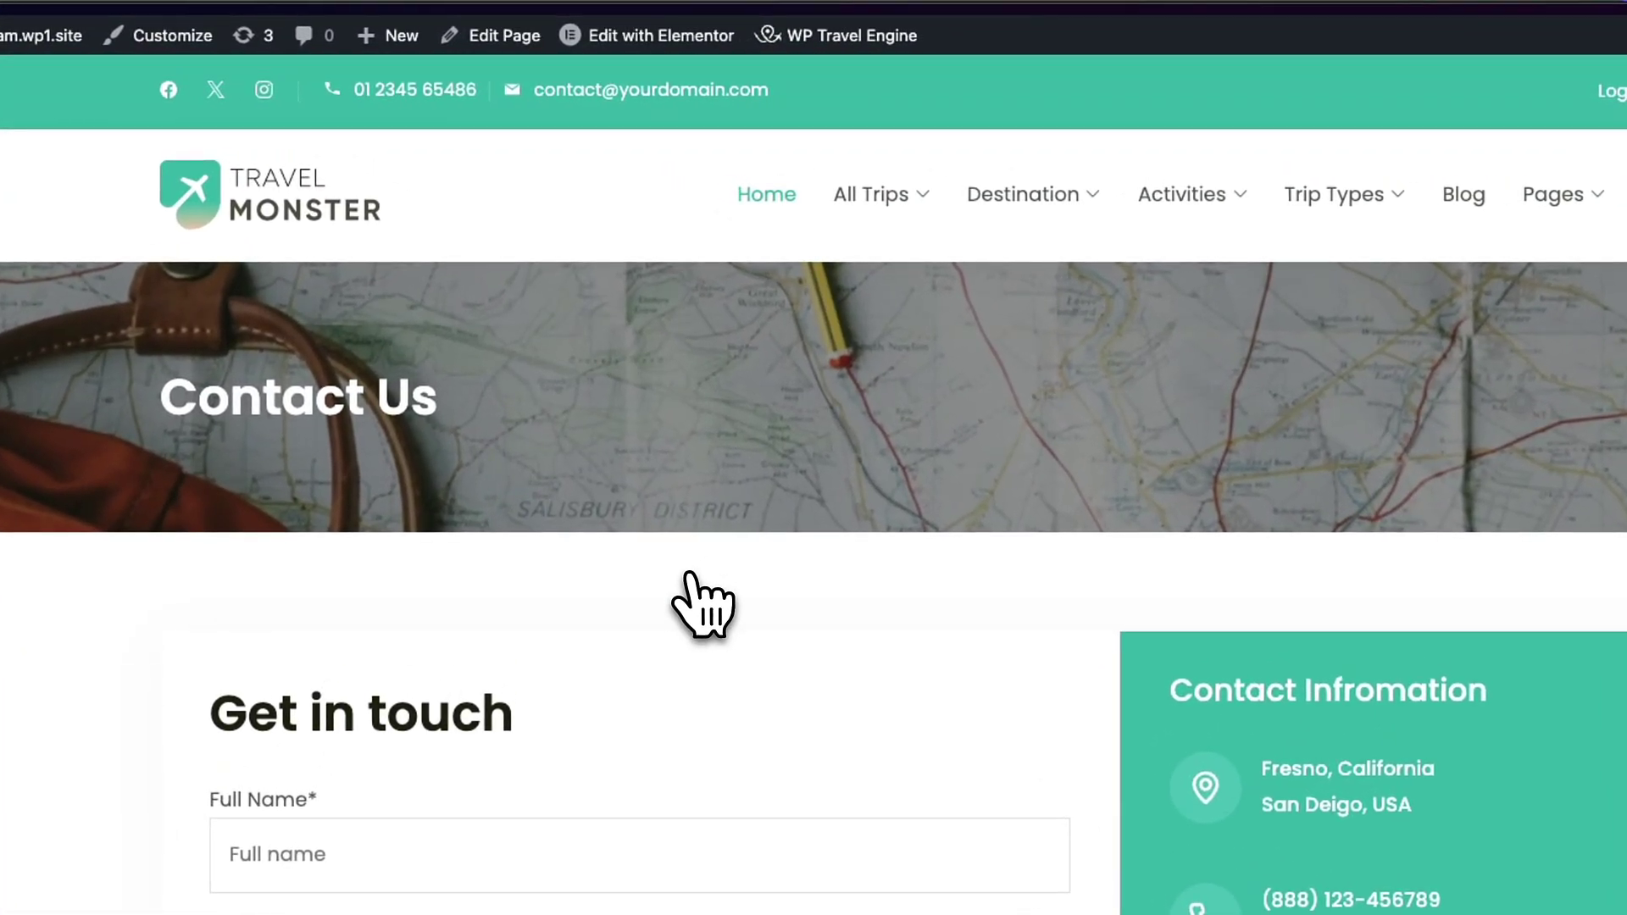
scroll(643, 438, down, 4)
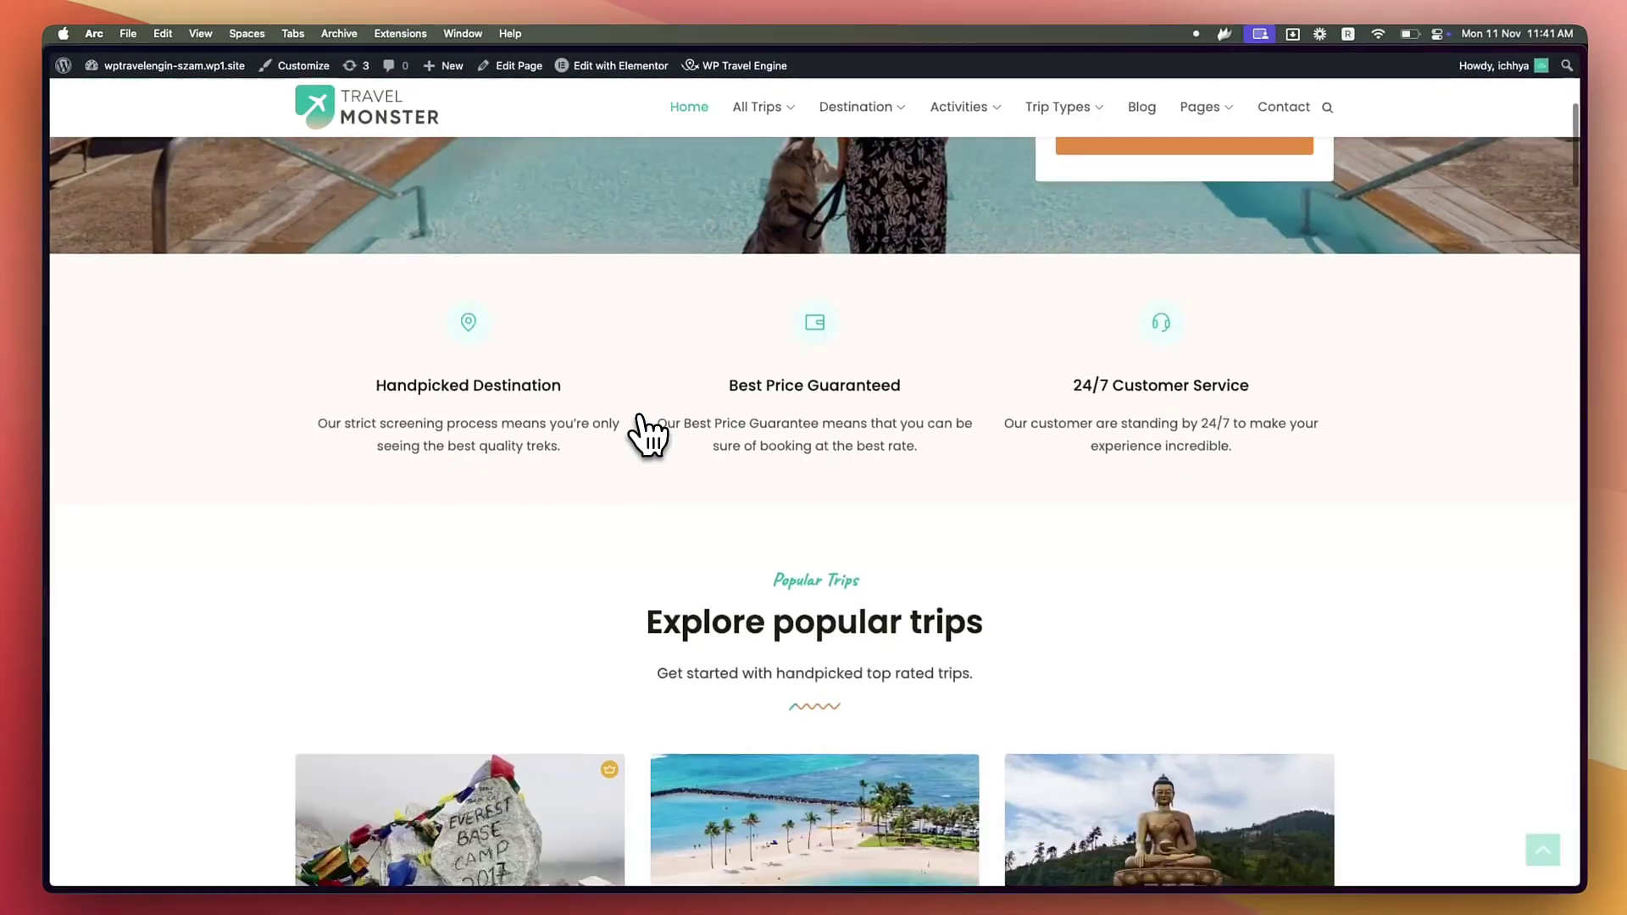
scroll(654, 451, down, 3)
- Copy the Blog page's link address and open the Experience the Incredible India trip
click(767, 674)
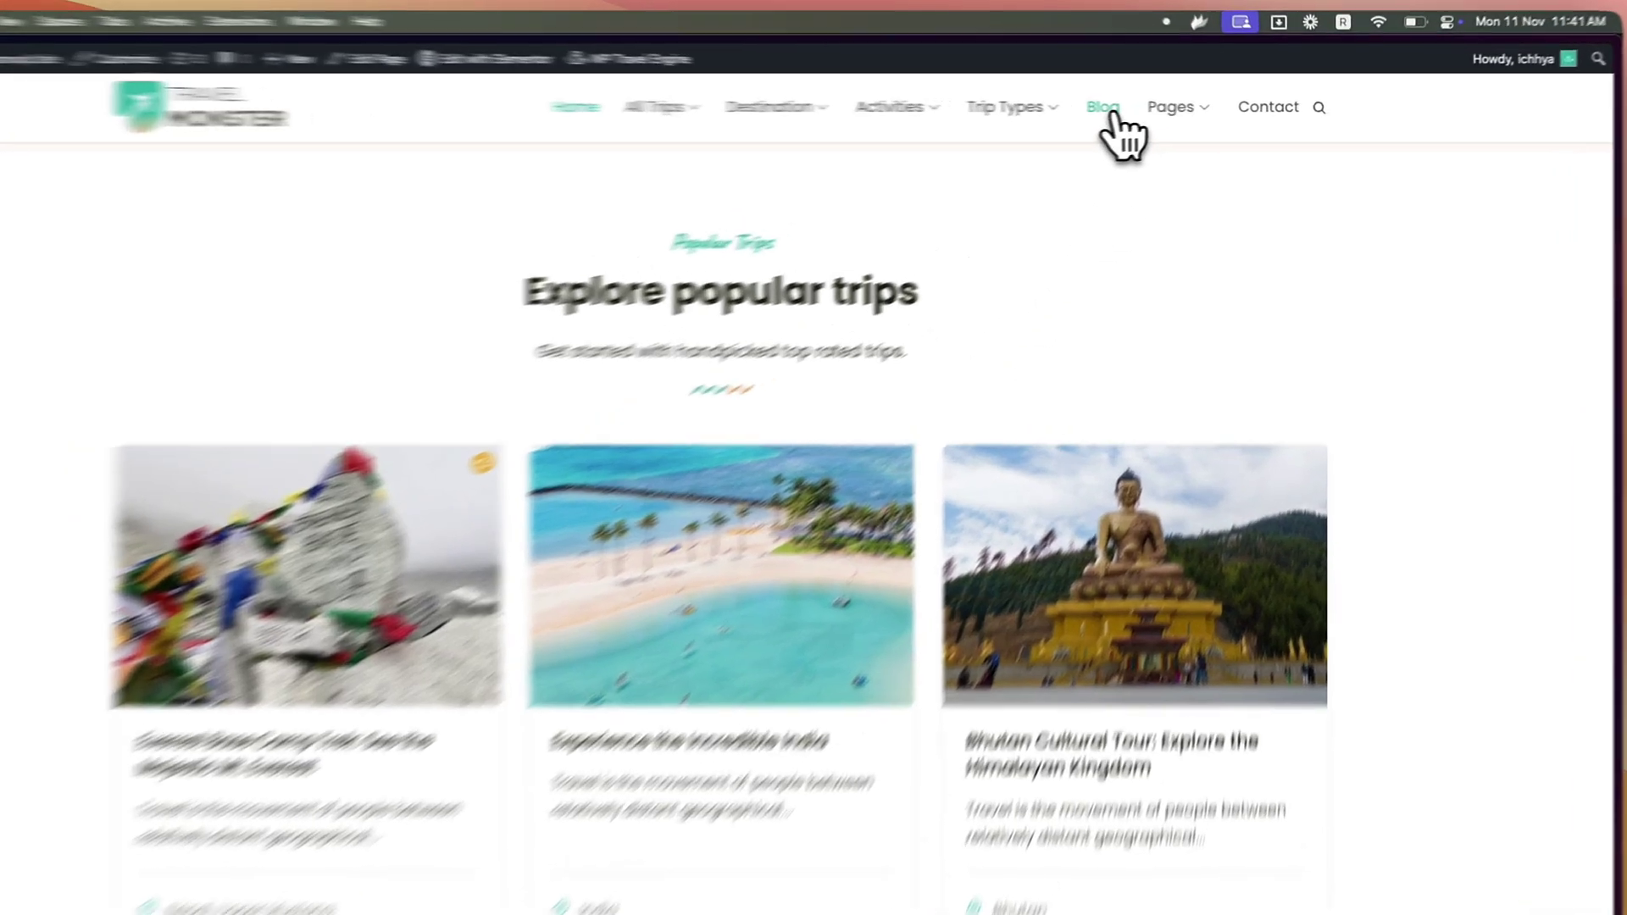
right_click(1138, 109)
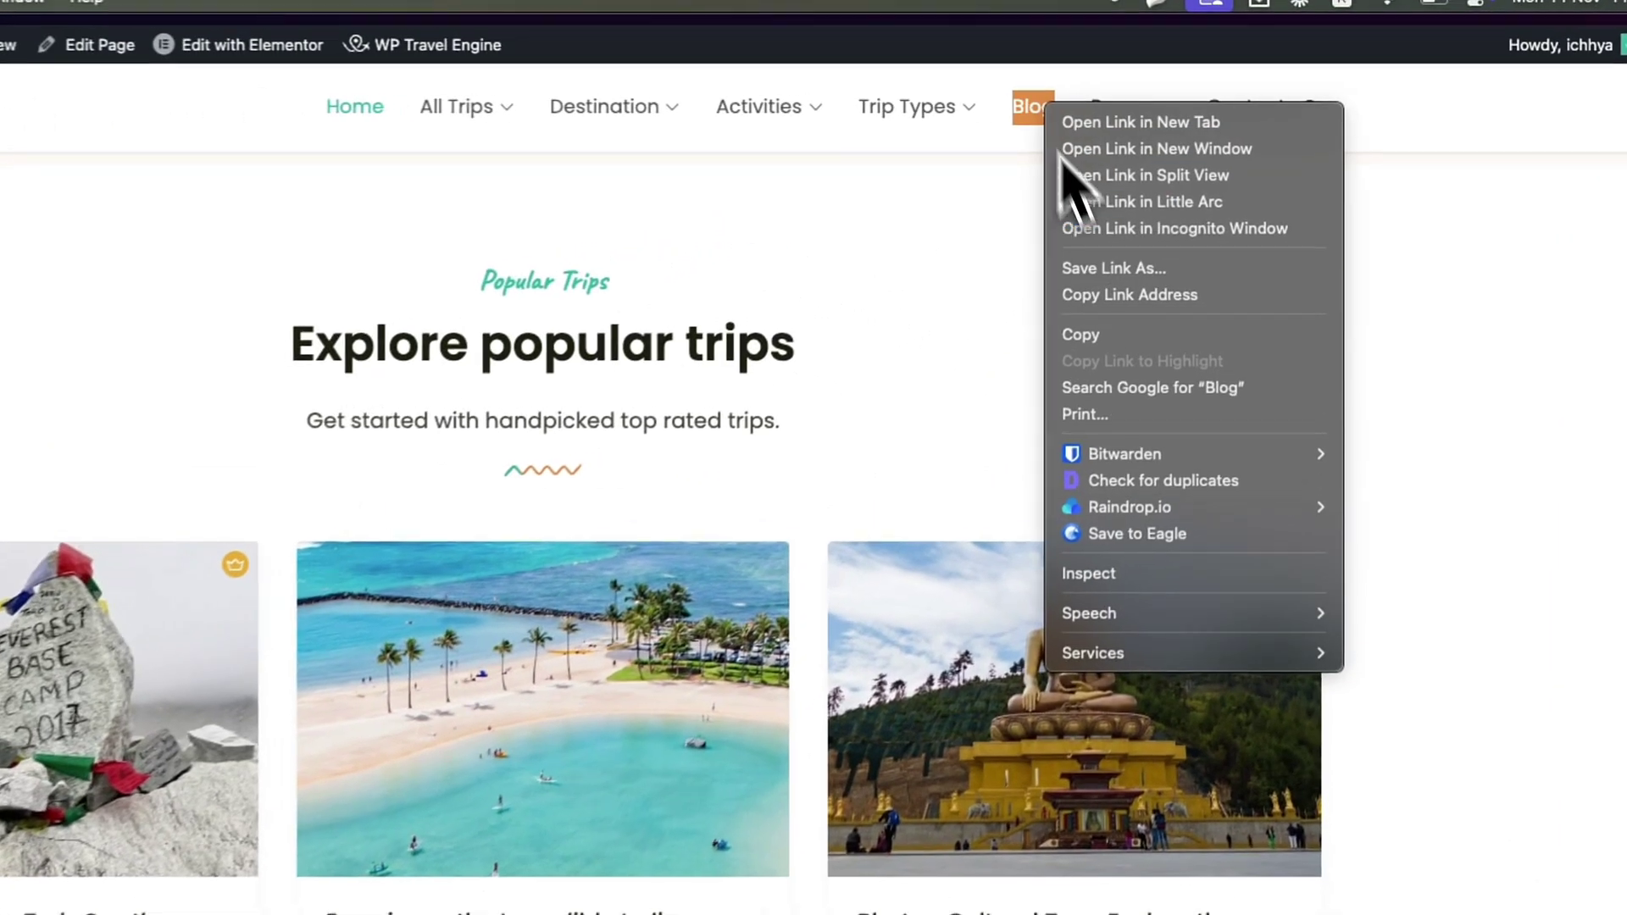
click(1135, 300)
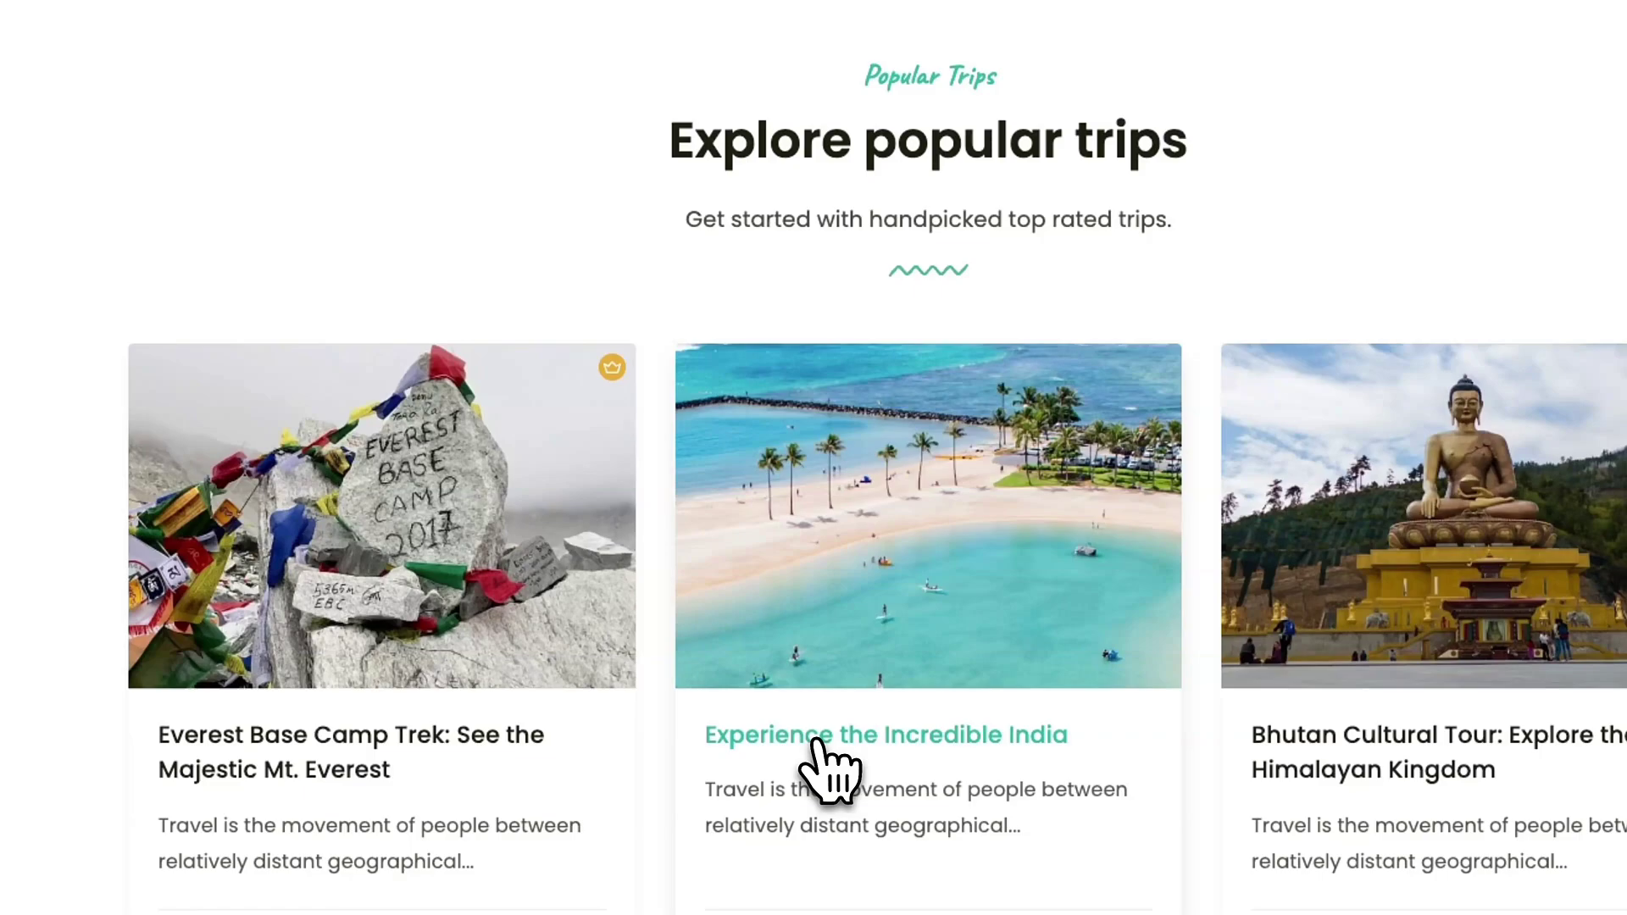
click(816, 742)
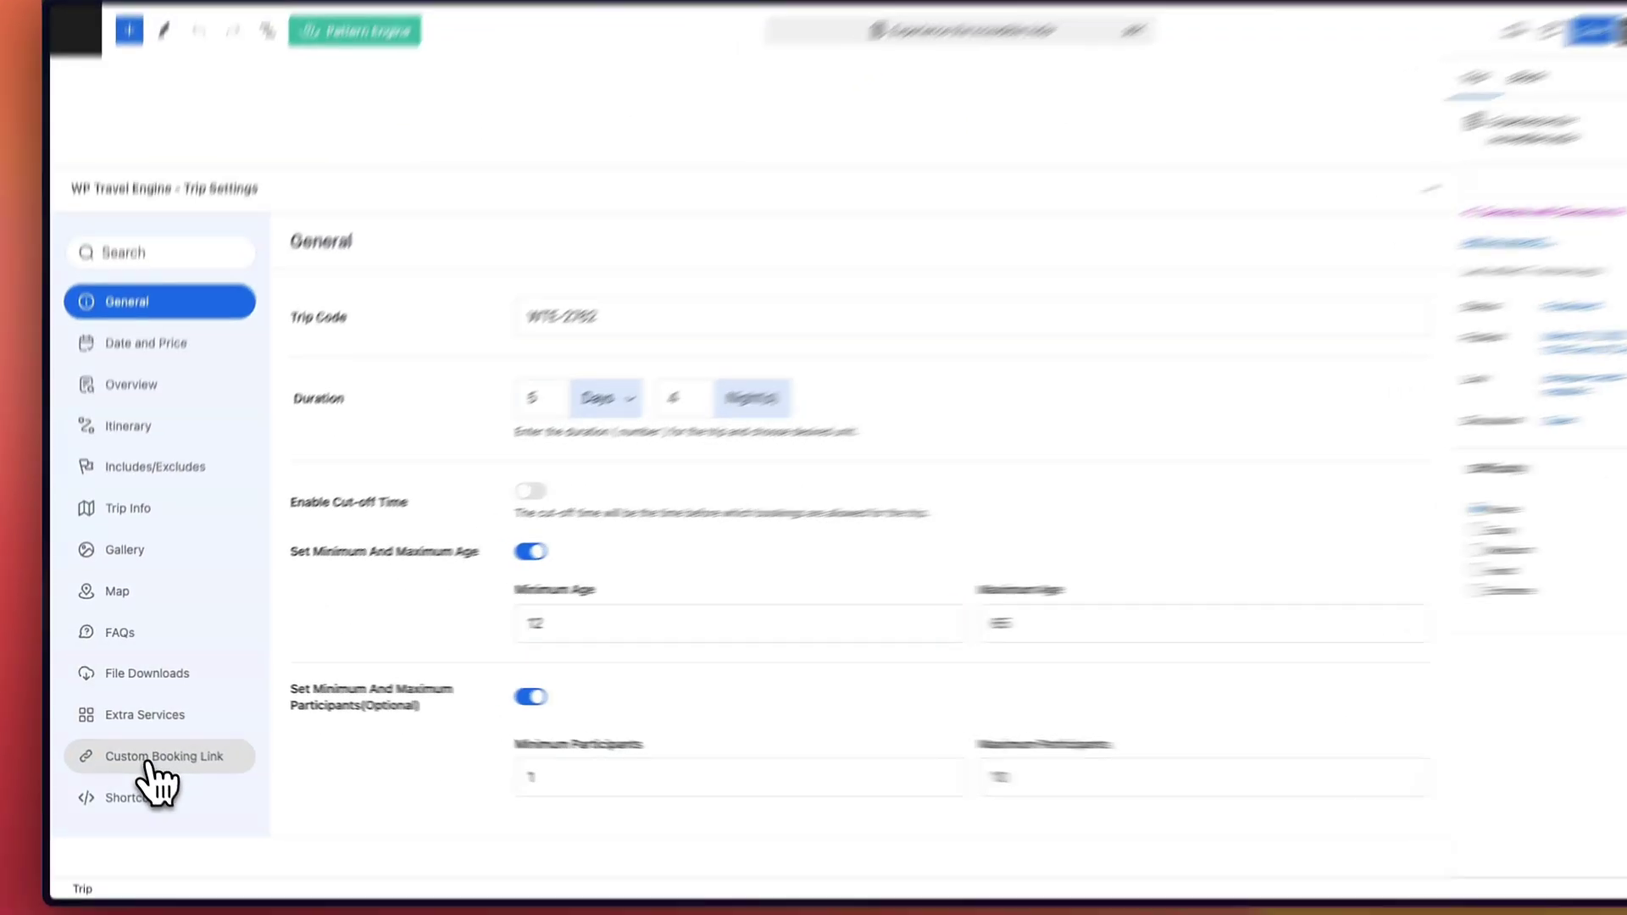
- Enable Override Global Booking Link for the India trip and set its link to the Blog page URL
click(153, 762)
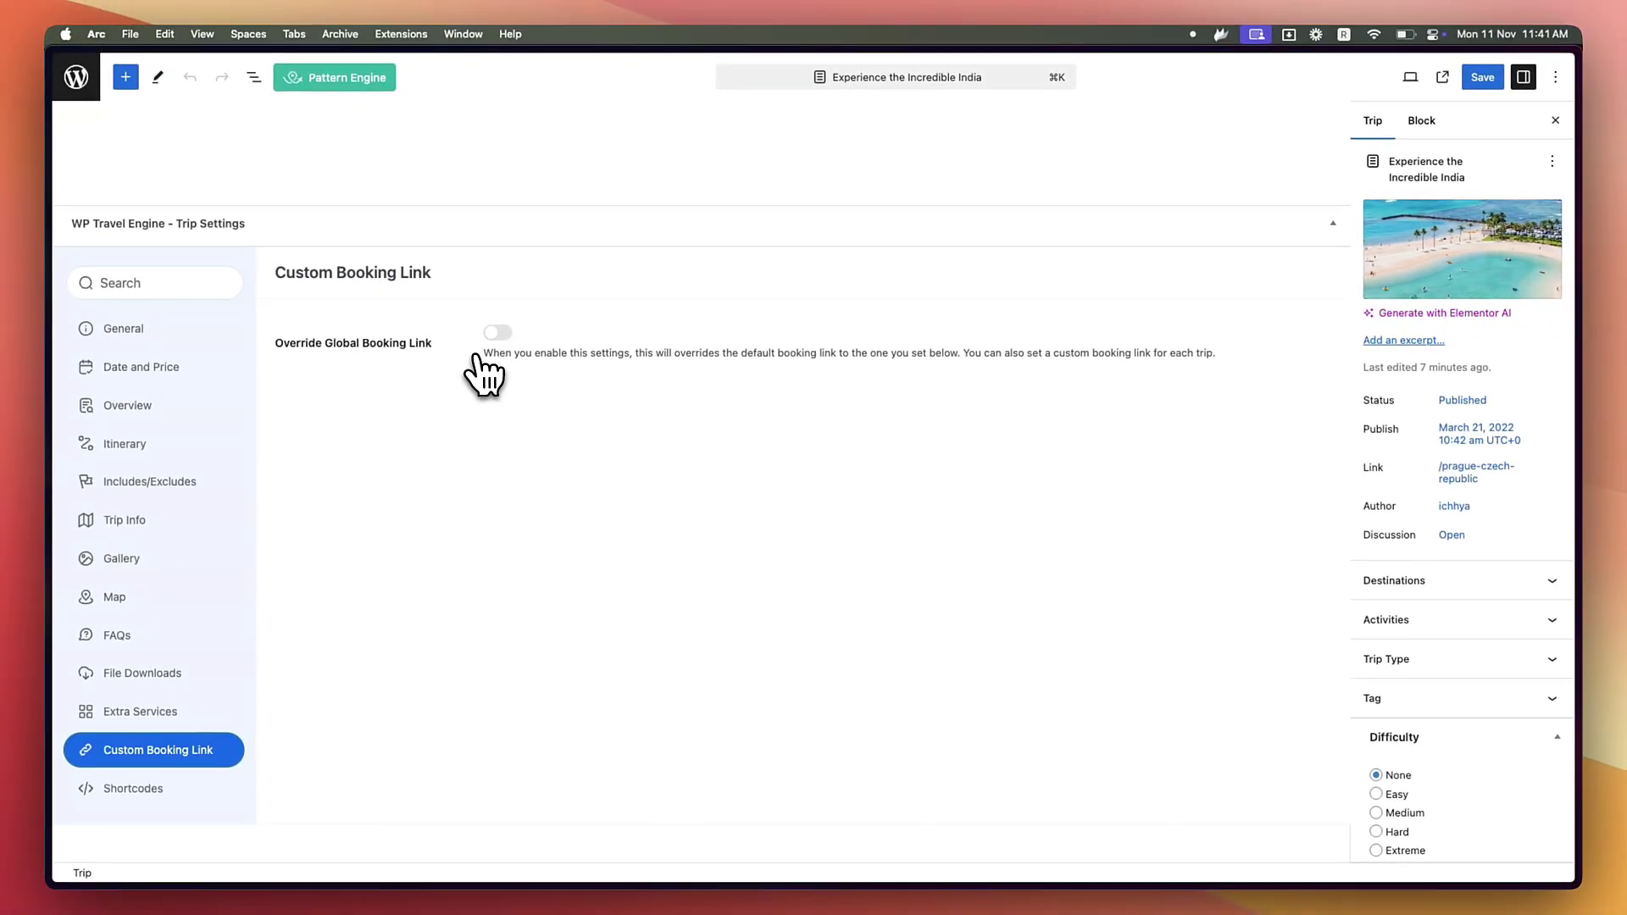
click(496, 335)
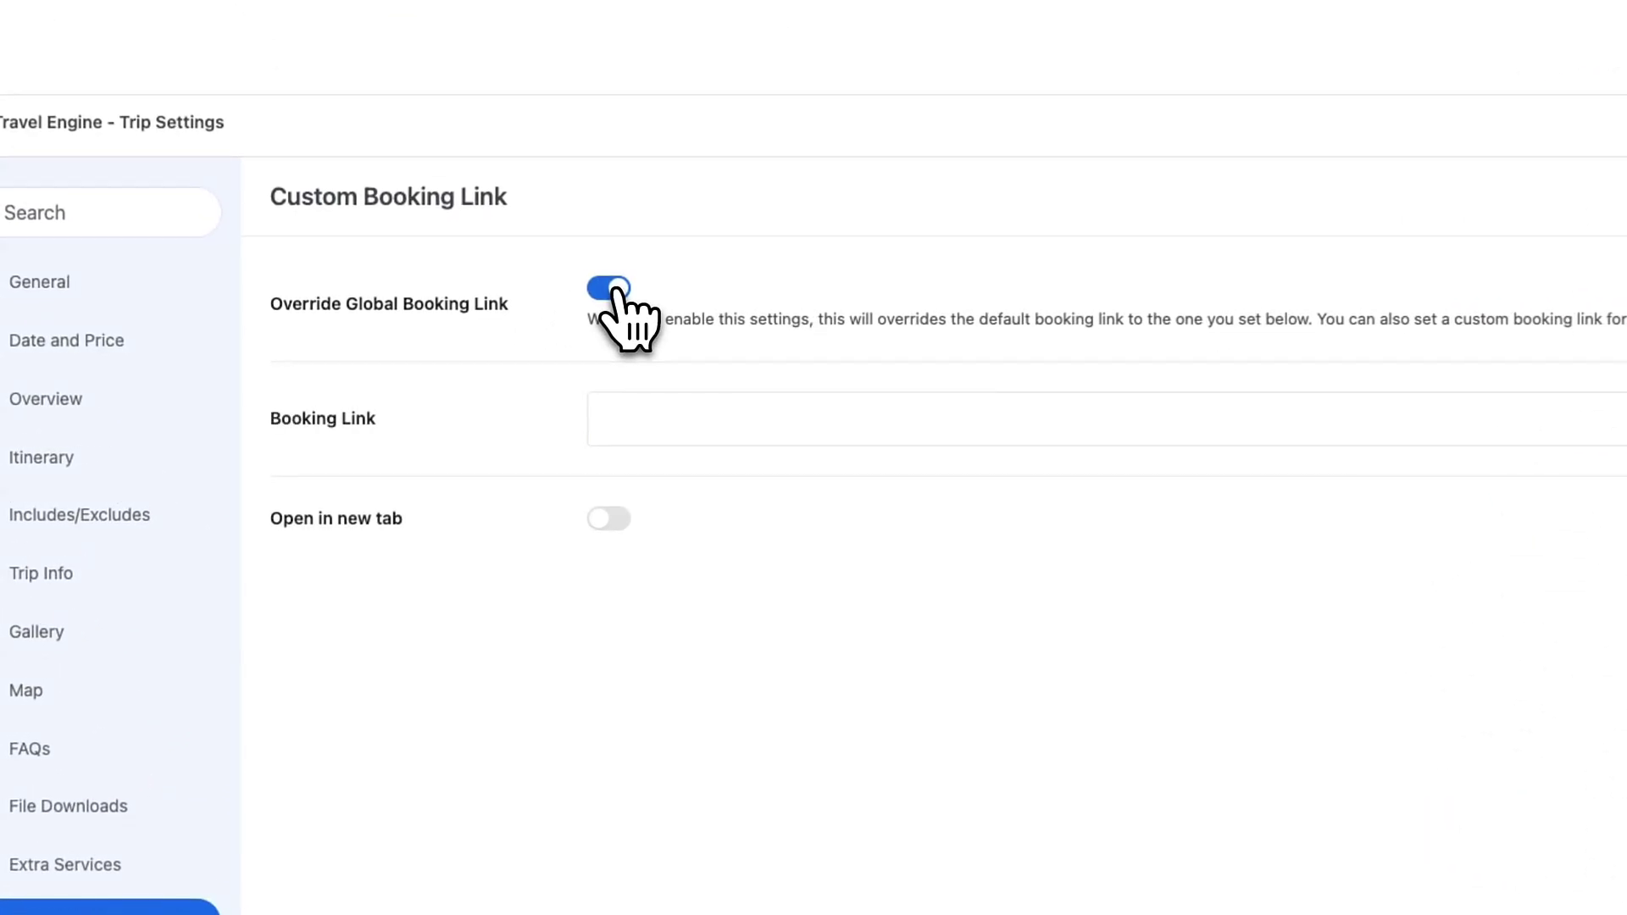
click(662, 418)
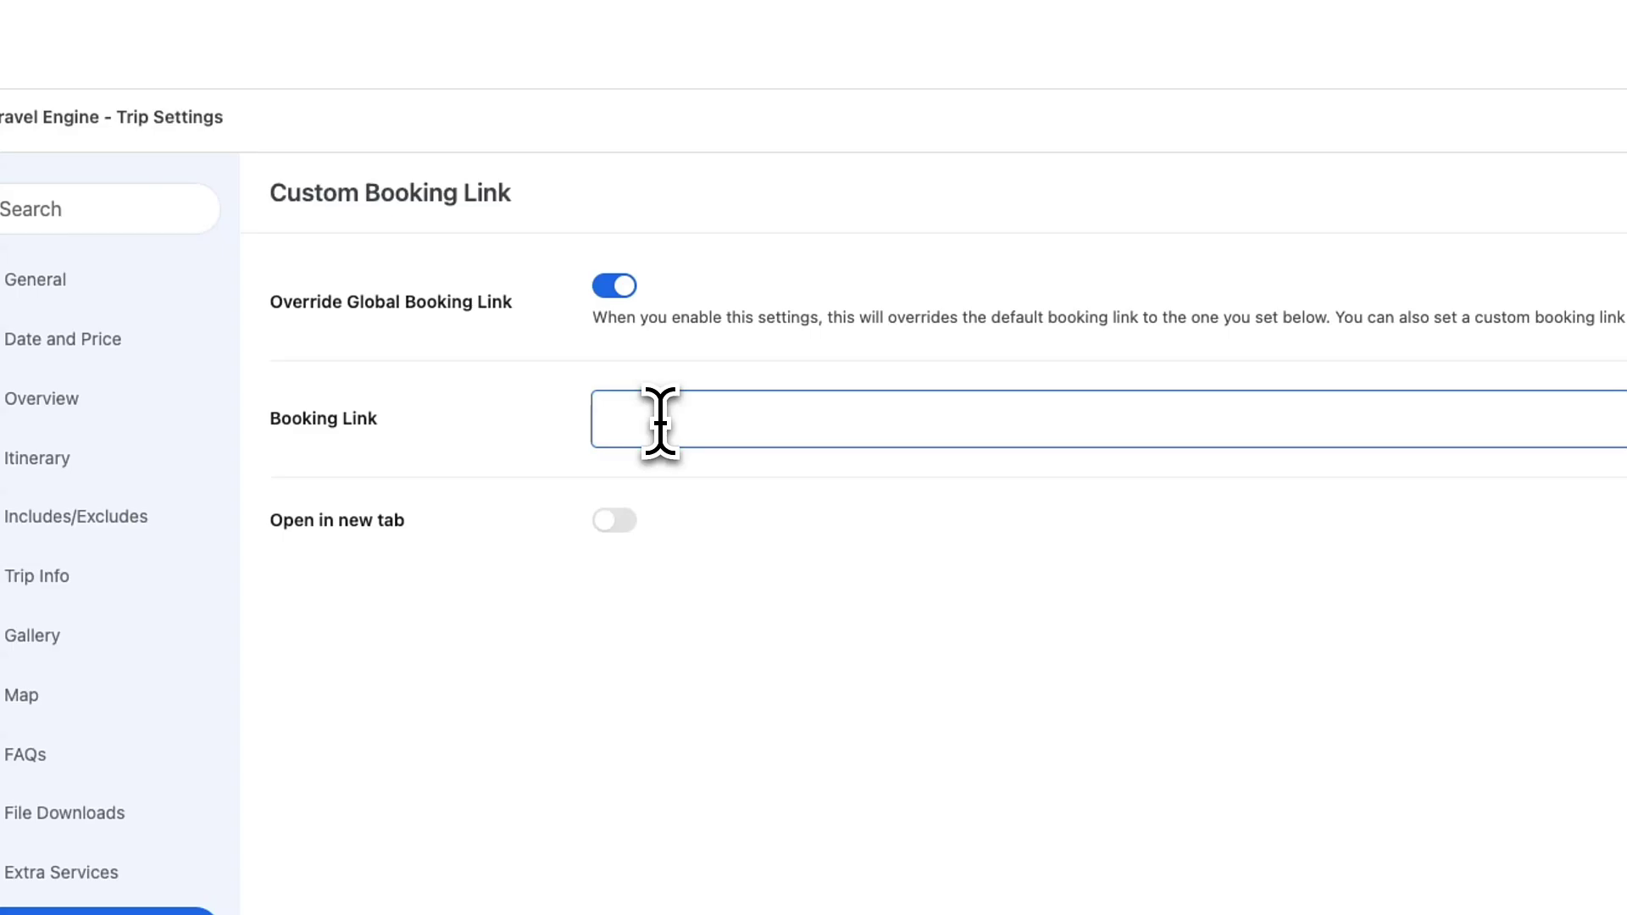
right_click(659, 421)
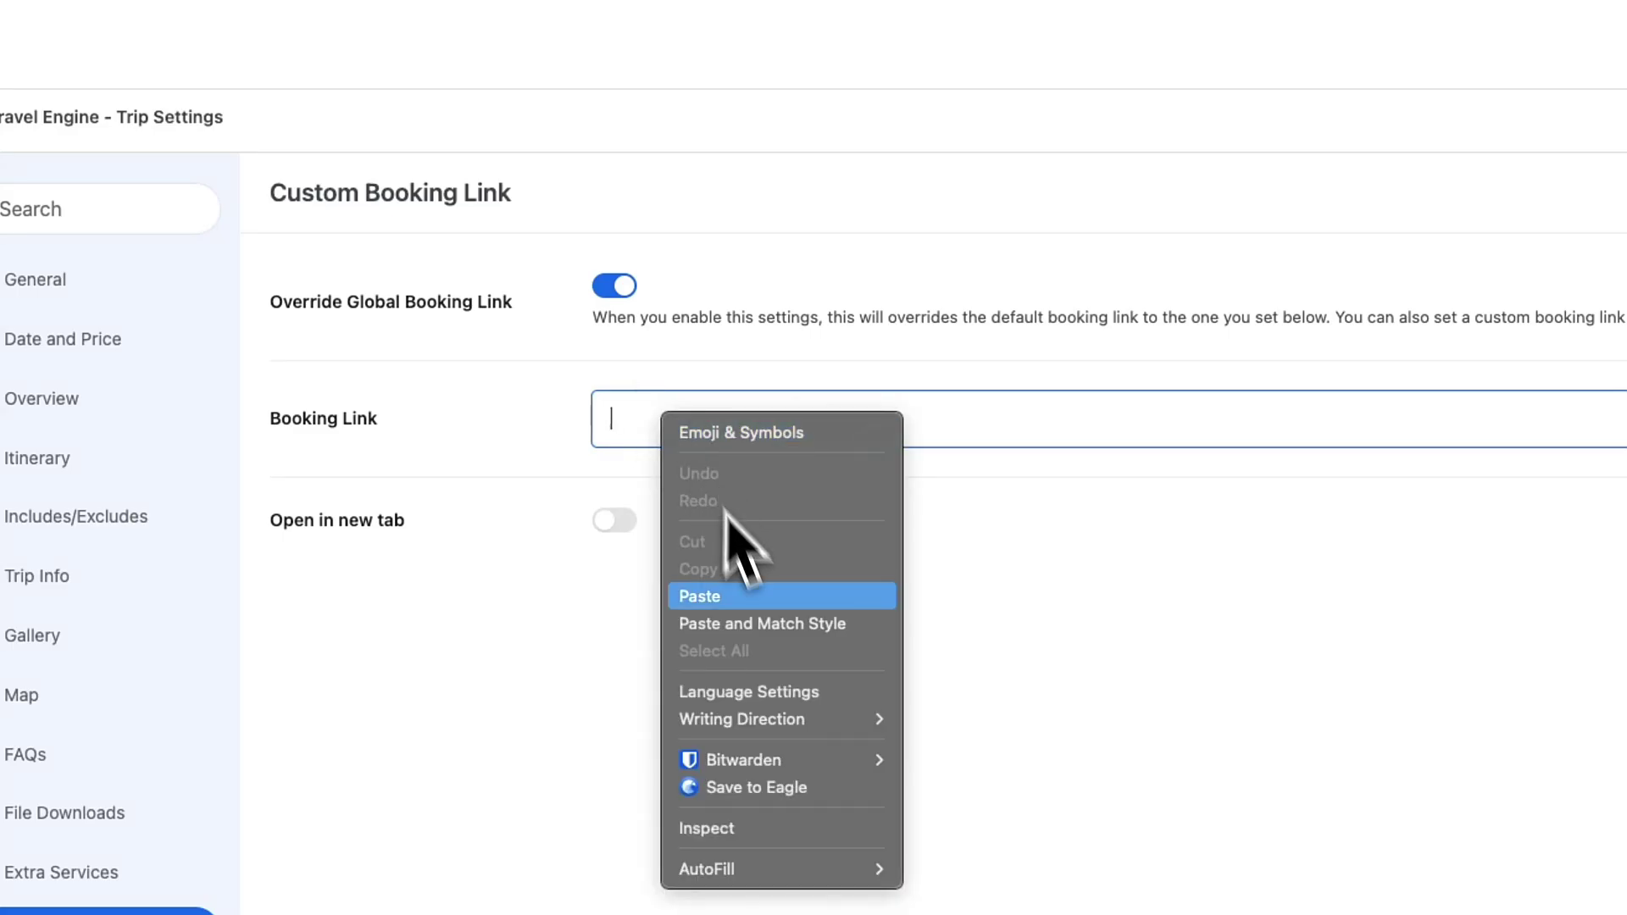
click(763, 598)
click(1004, 607)
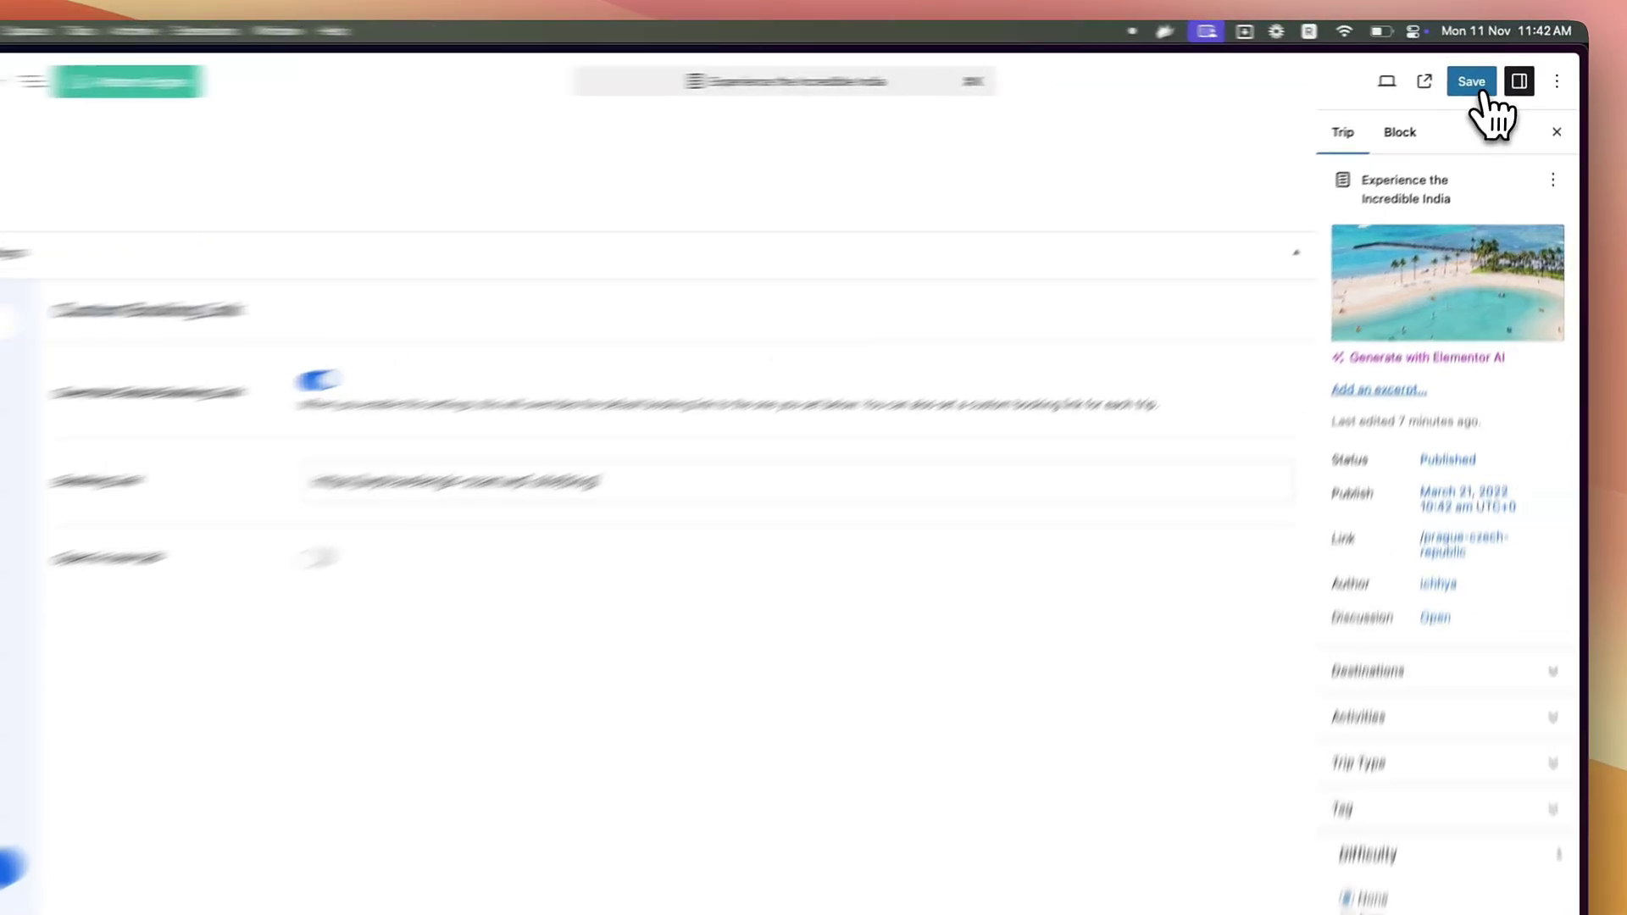
- Save the India trip with its Blog page booking link override
click(1483, 76)
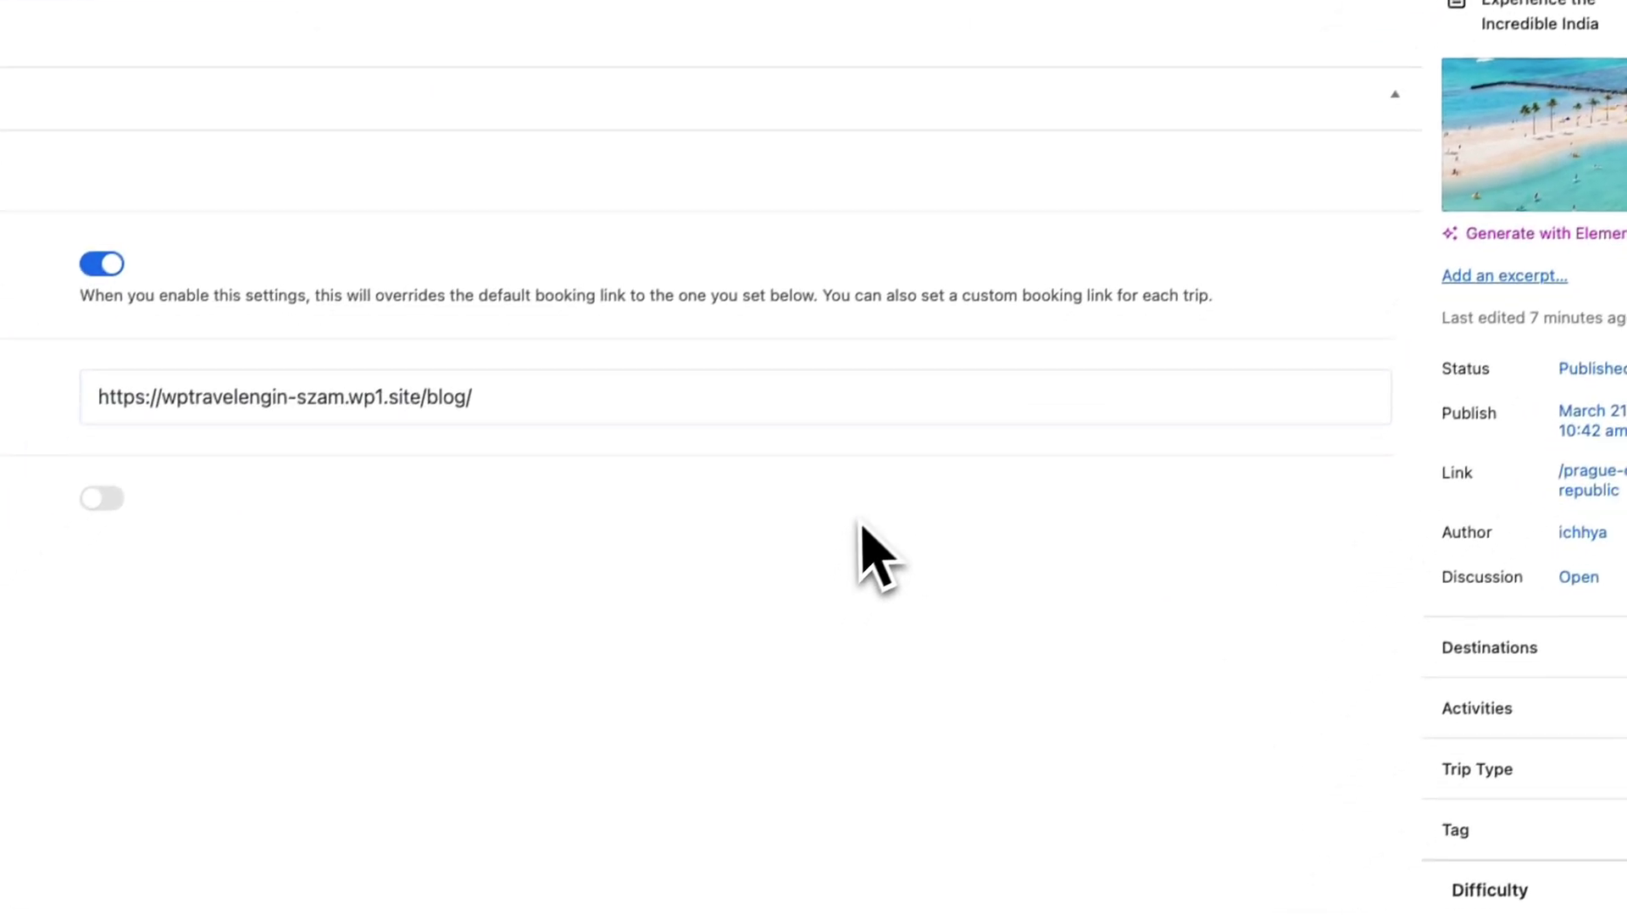